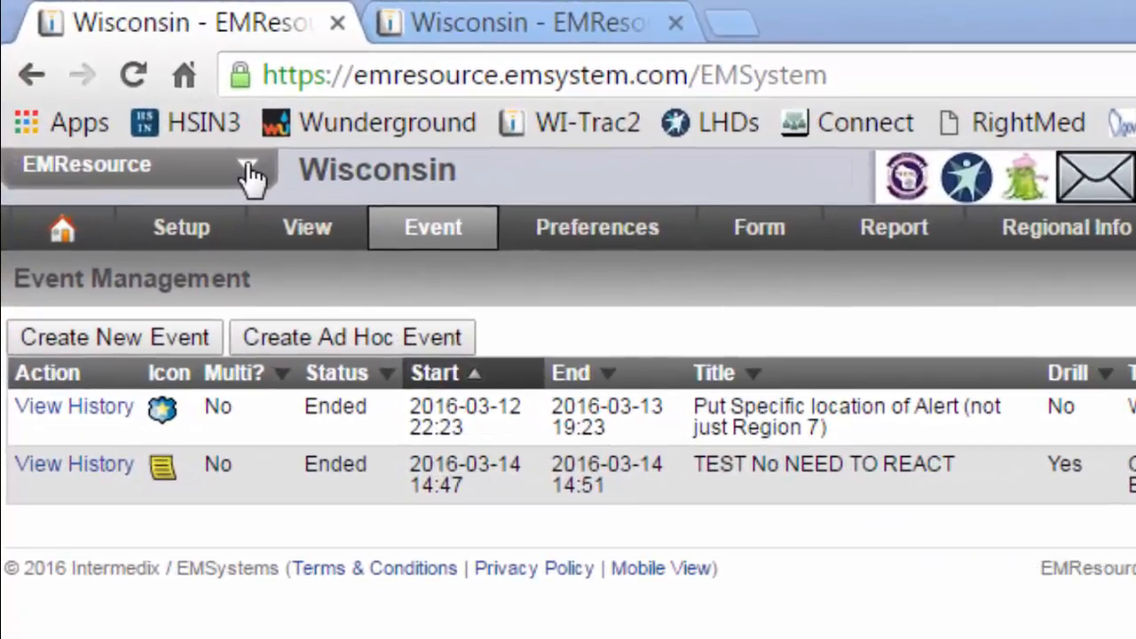
Switch the Wisconsin region from EMResource to EMTrack.
{"action": "left_click", "coordinate": [249, 172]}
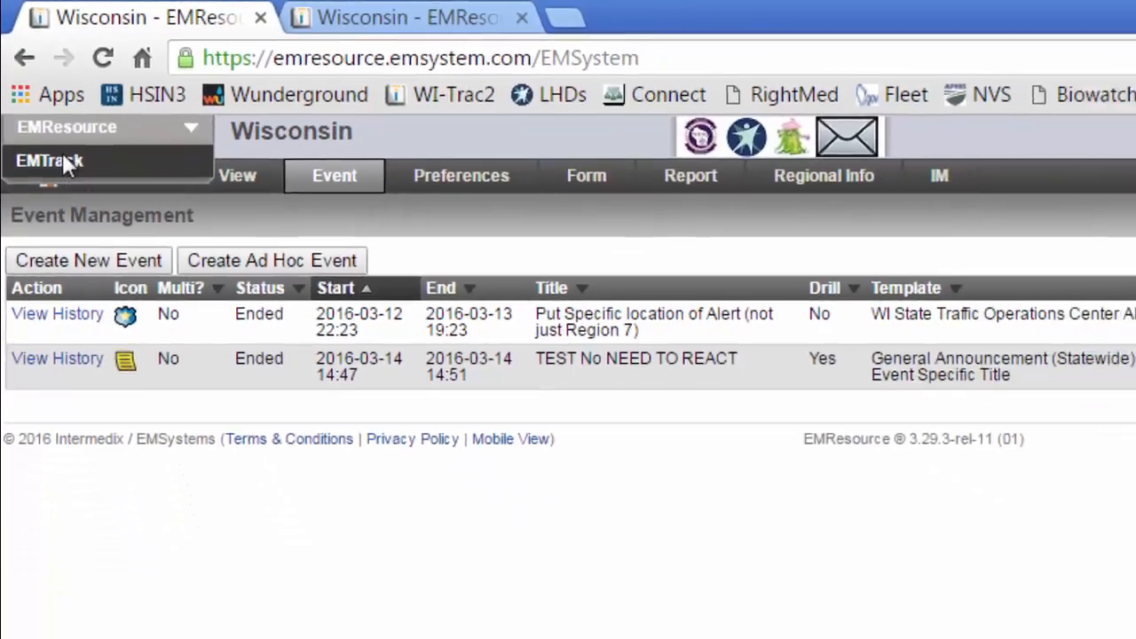
{"action": "left_click", "coordinate": [67, 208]}
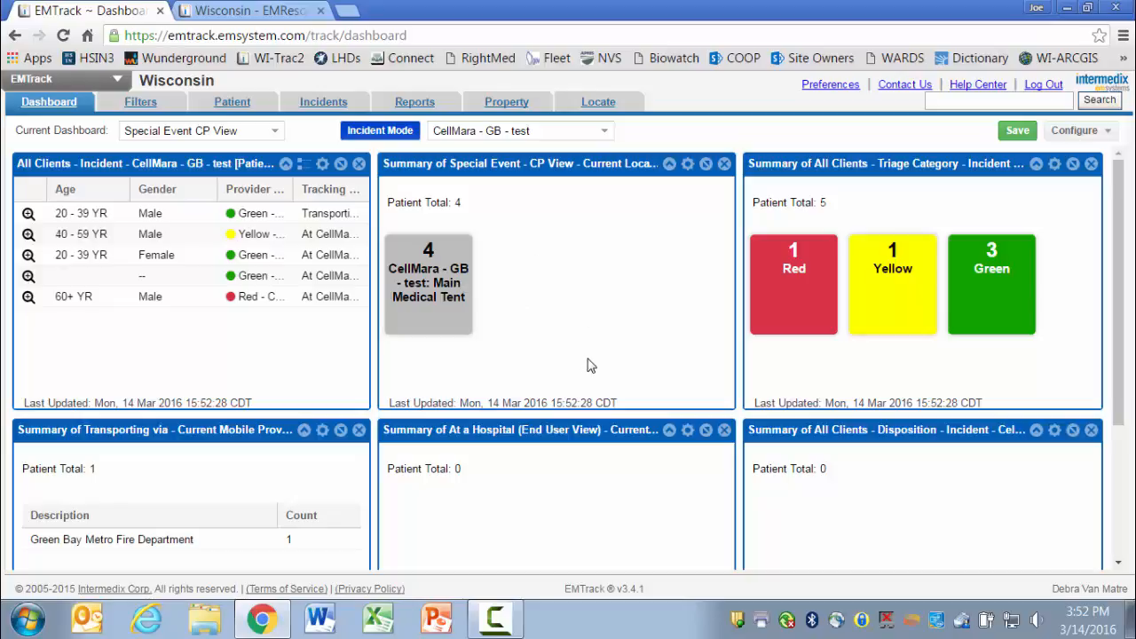
Switch the Wisconsin demo site in the other browser tab from EMResource to EMTrack.
{"action": "left_click", "coordinate": [252, 13]}
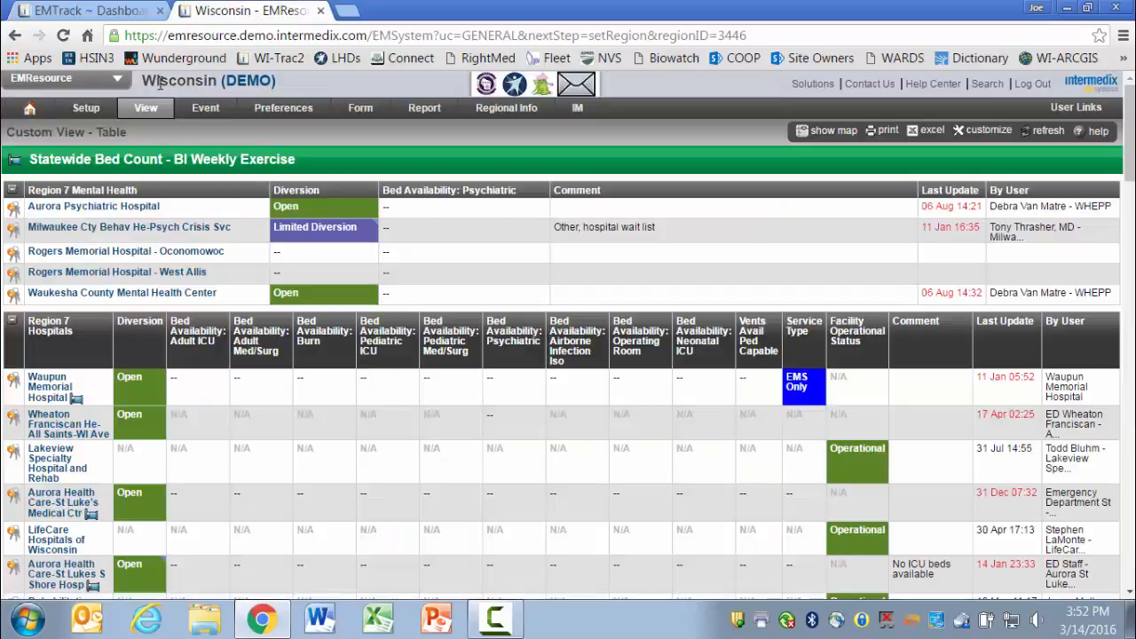
{"action": "left_click", "coordinate": [117, 81]}
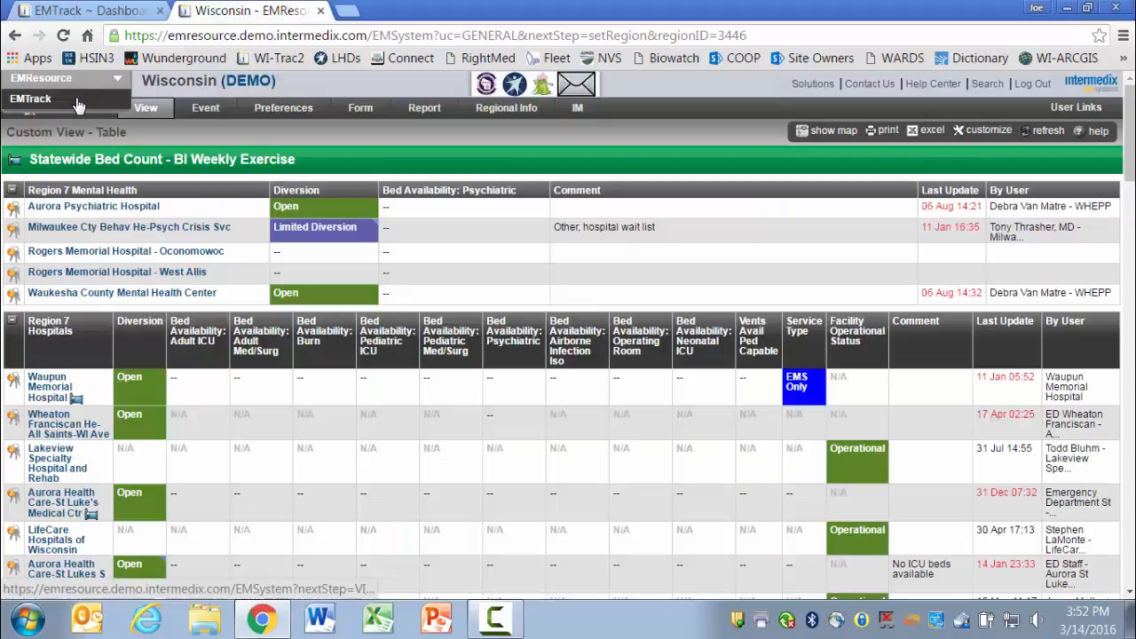
{"action": "left_click", "coordinate": [78, 102]}
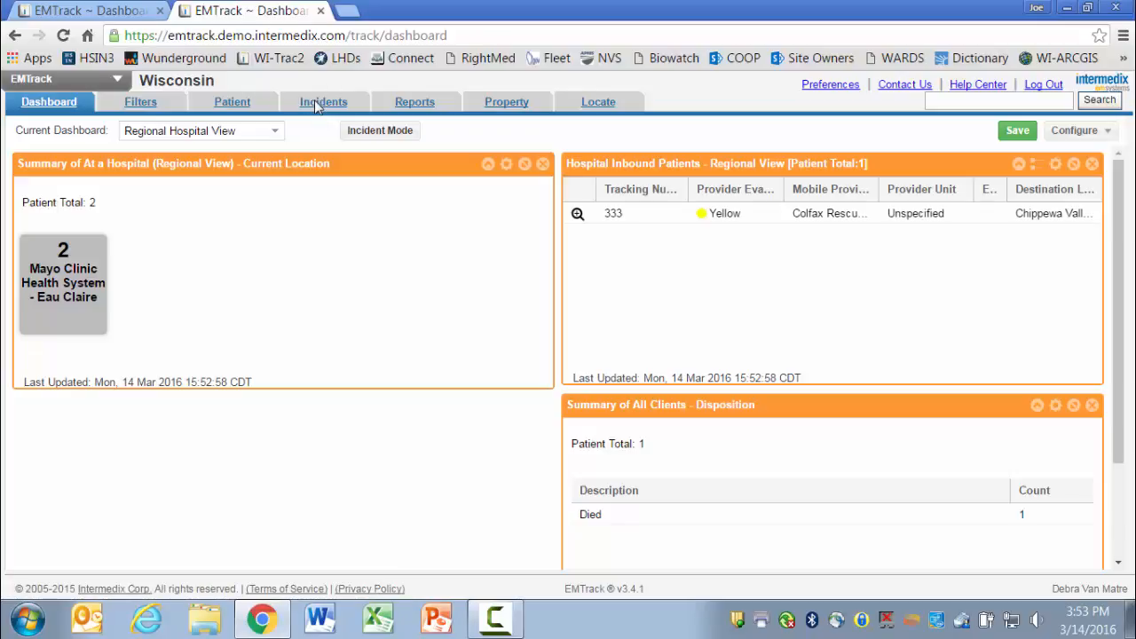
Clear the stray text selection on the demo EMTrack dashboard and close that browser tab.
{"action": "left_click_drag", "start_coordinate": [316, 105], "coordinate": [336, 25]}
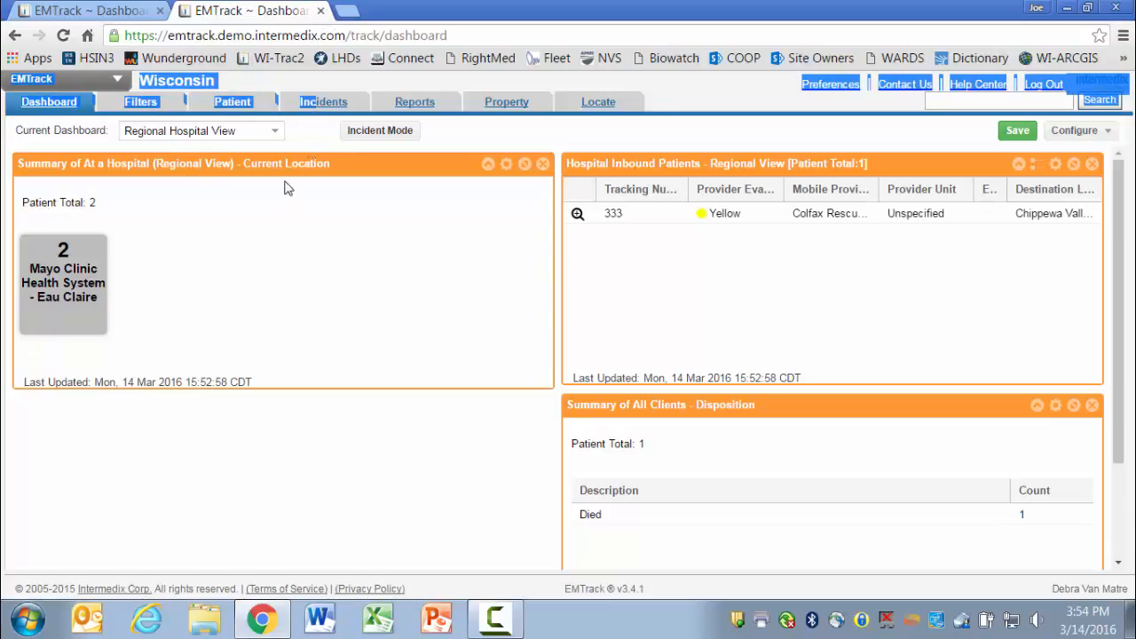
{"action": "left_click", "coordinate": [332, 104]}
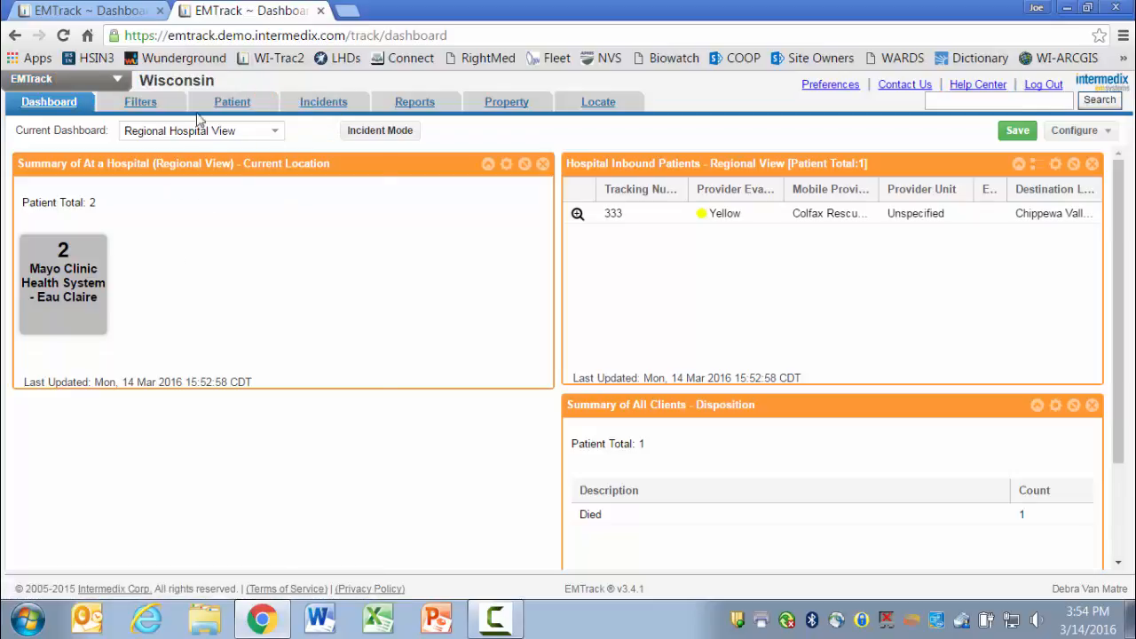
{"action": "left_click", "coordinate": [321, 11]}
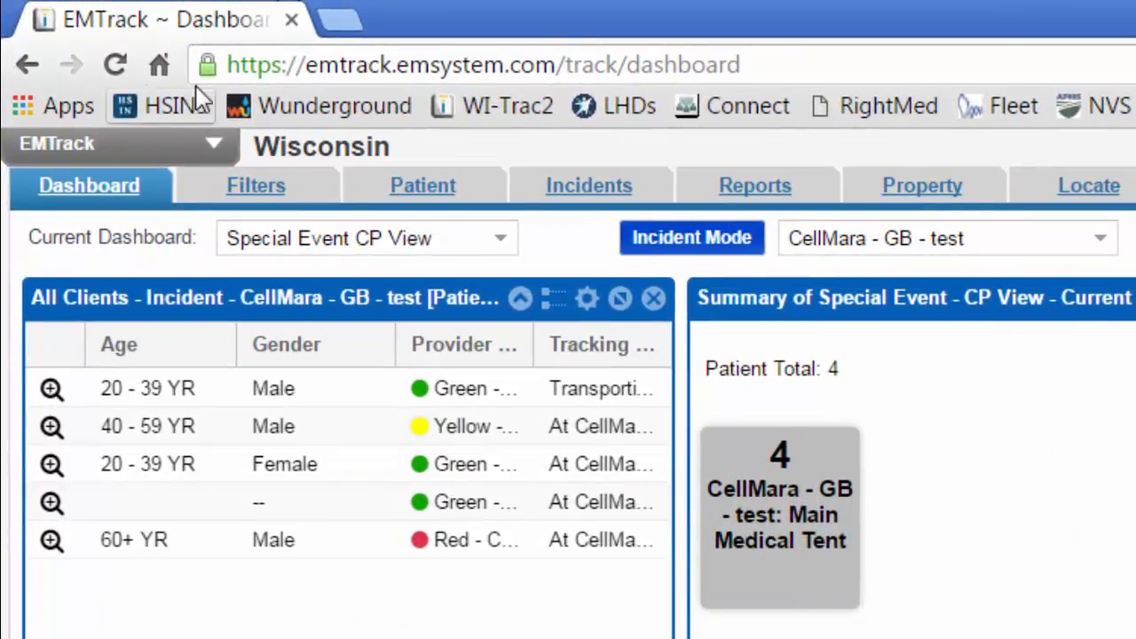
Start a new incident using the Test incident Type and proceed to its details.
{"action": "left_click", "coordinate": [575, 194]}
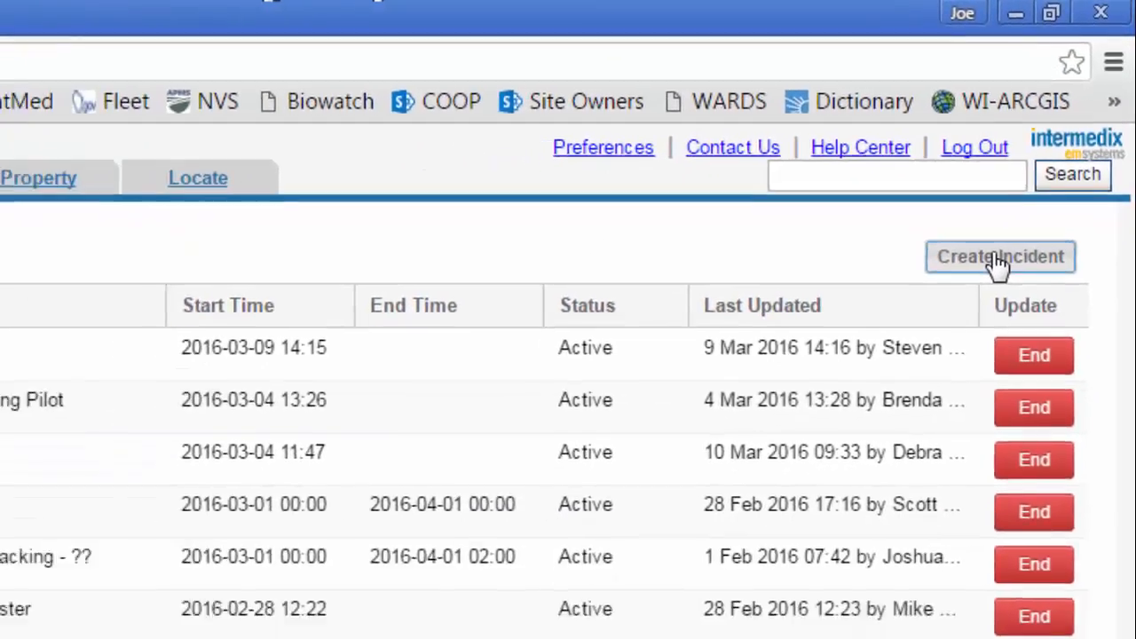
{"action": "left_click", "coordinate": [952, 325]}
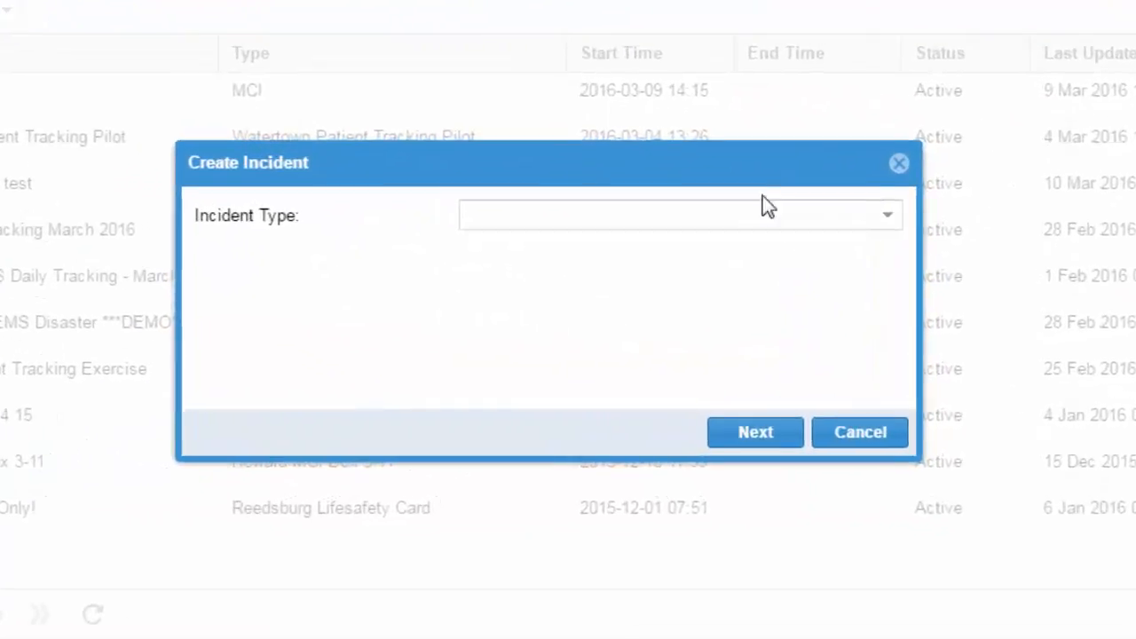
{"action": "left_click", "coordinate": [825, 256]}
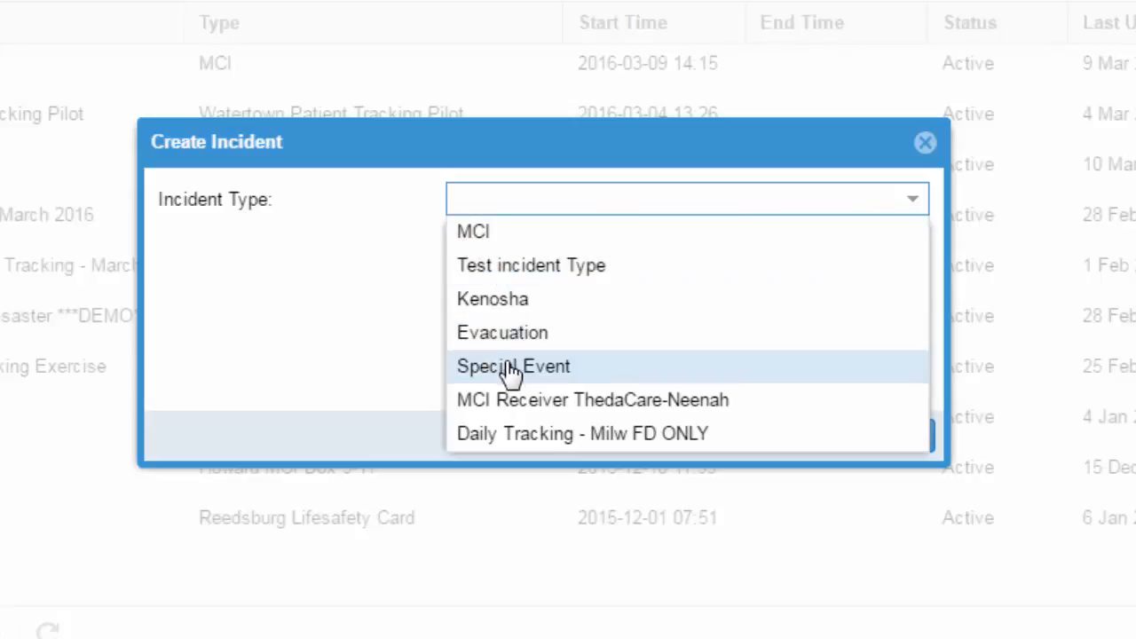
{"action": "left_click", "coordinate": [519, 275]}
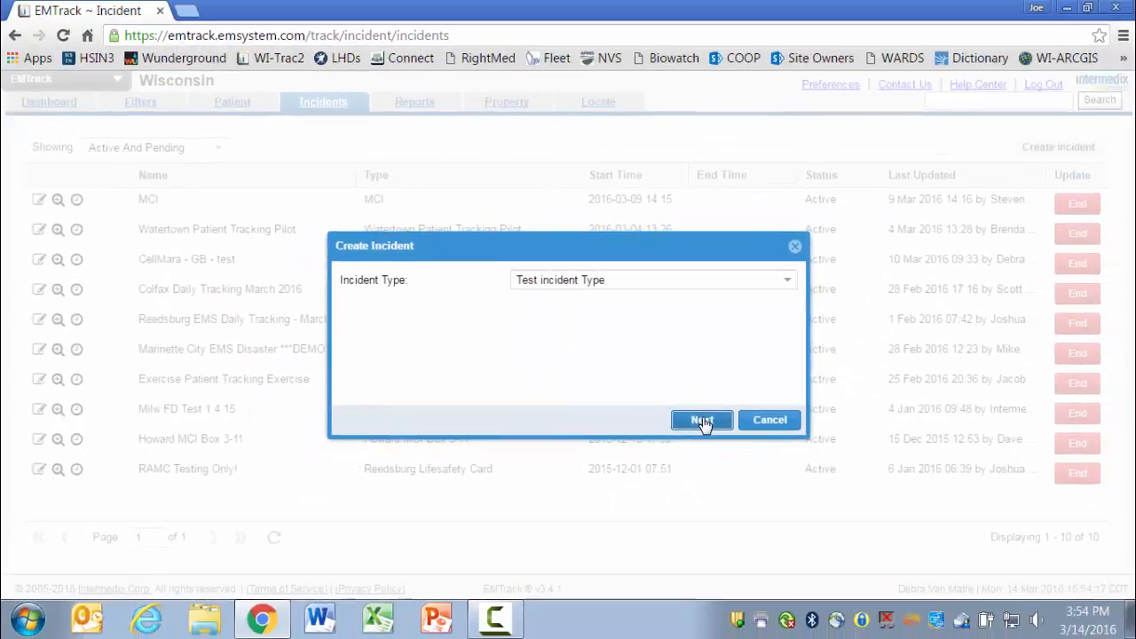
{"action": "left_click", "coordinate": [701, 421]}
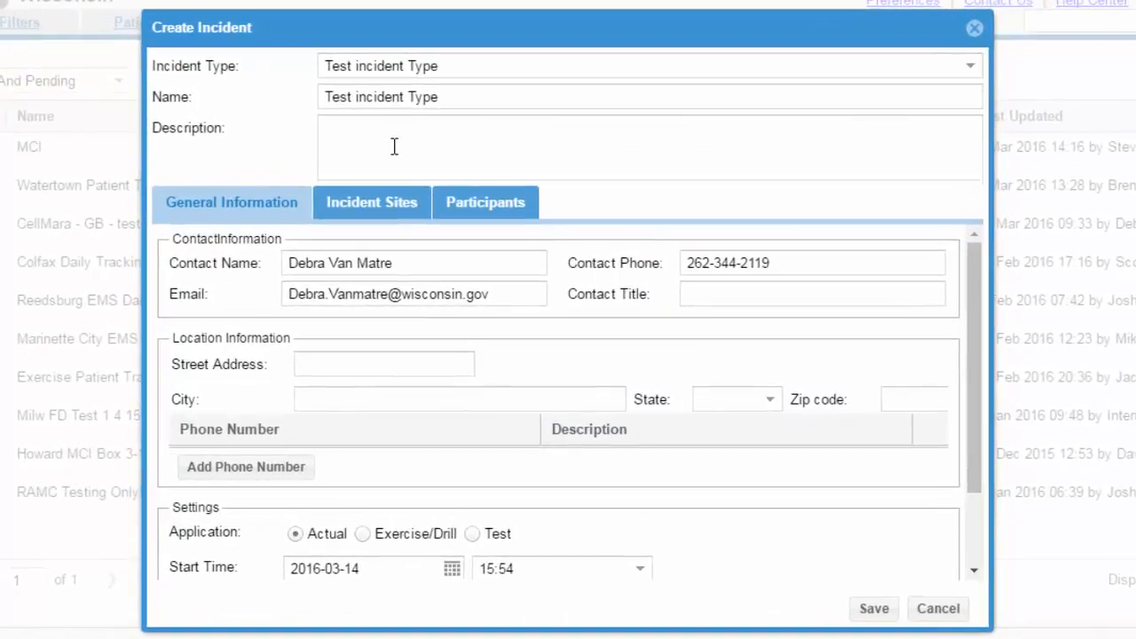
Set the incident's application setting to Test and review its general information.
{"action": "left_click", "coordinate": [354, 131]}
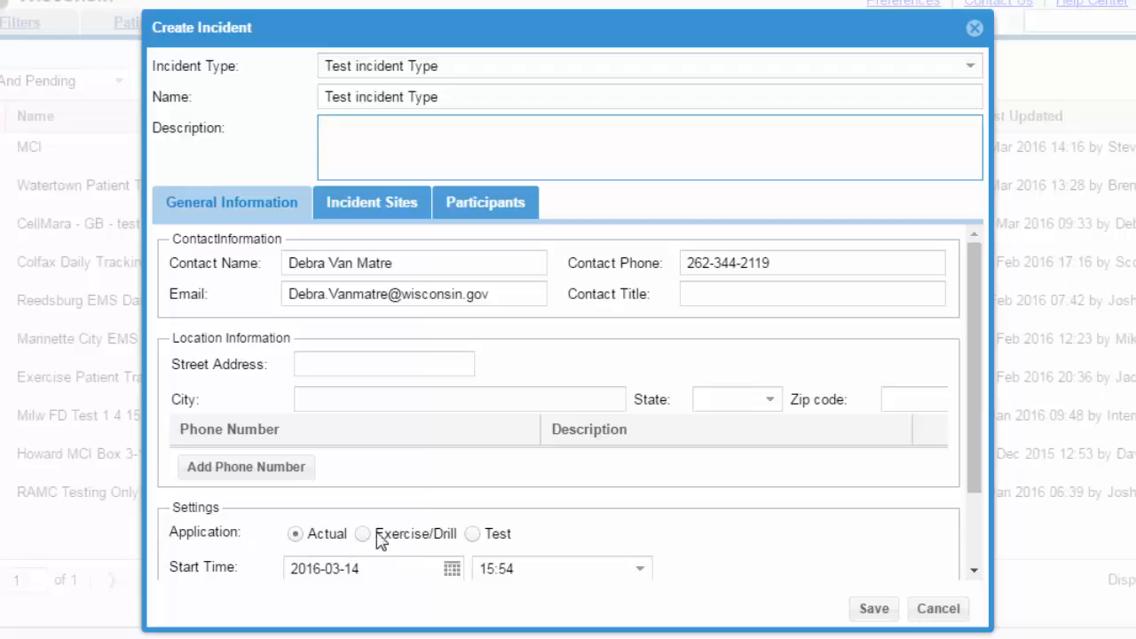
{"action": "left_click", "coordinate": [474, 535]}
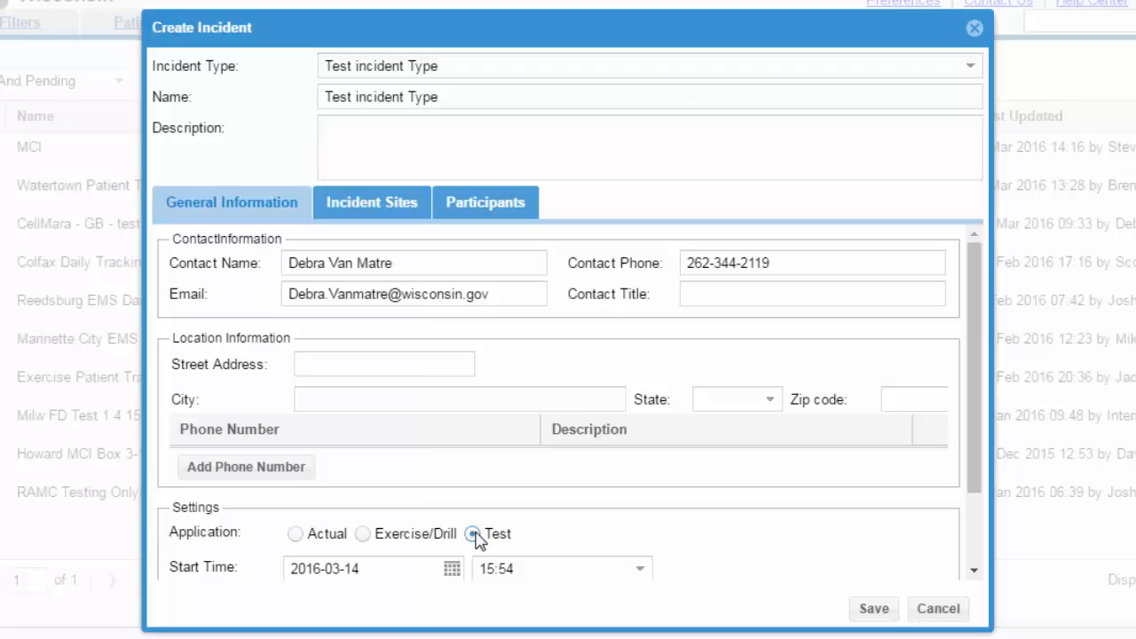
{"action": "scroll", "coordinate": [915, 553], "scroll_direction": "down", "scroll_amount": 2}
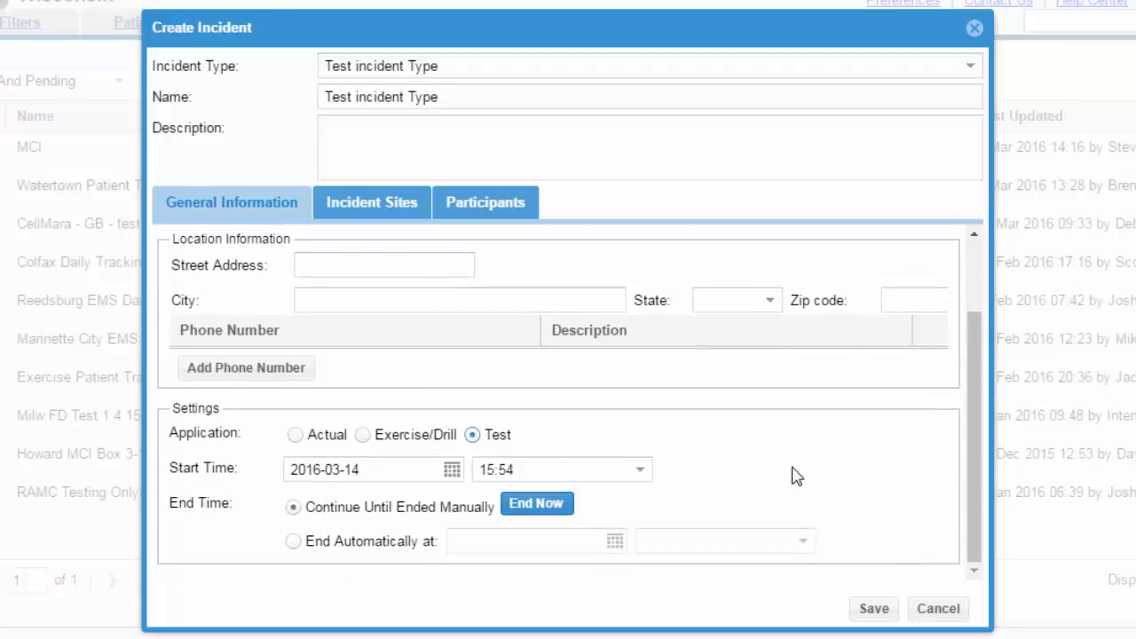
{"action": "scroll", "coordinate": [711, 498], "scroll_direction": "up", "scroll_amount": 2}
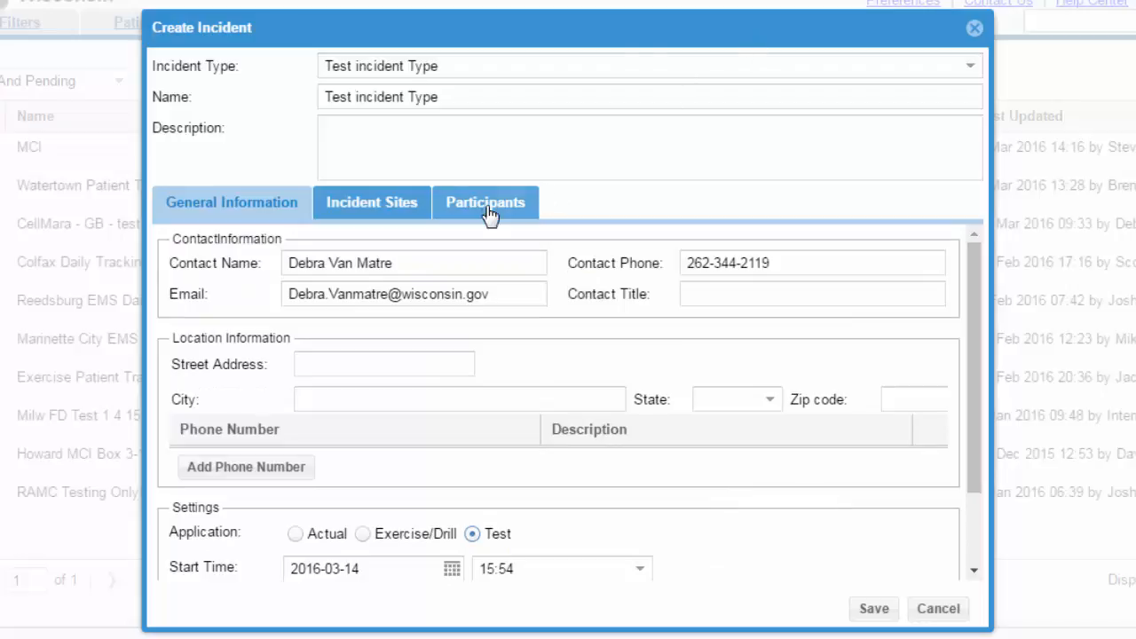
{"action": "scroll", "coordinate": [563, 371], "scroll_direction": "down", "scroll_amount": 2}
{"action": "scroll", "coordinate": [563, 371], "scroll_direction": "up", "scroll_amount": 2}
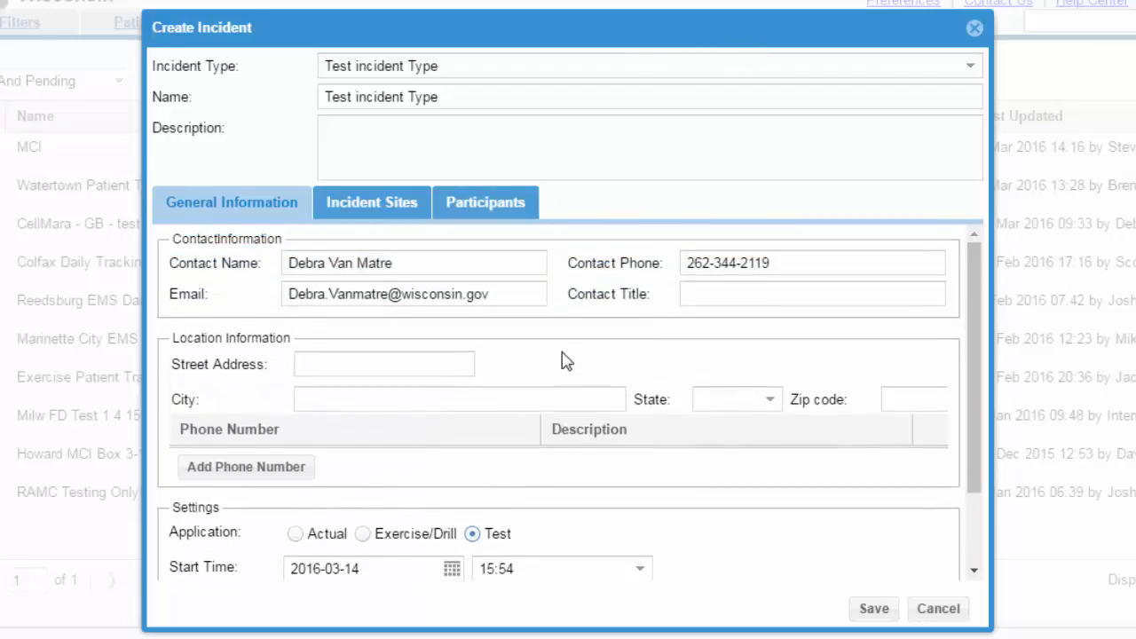
Search for incident participants among all provider facility types.
{"action": "left_click", "coordinate": [463, 206]}
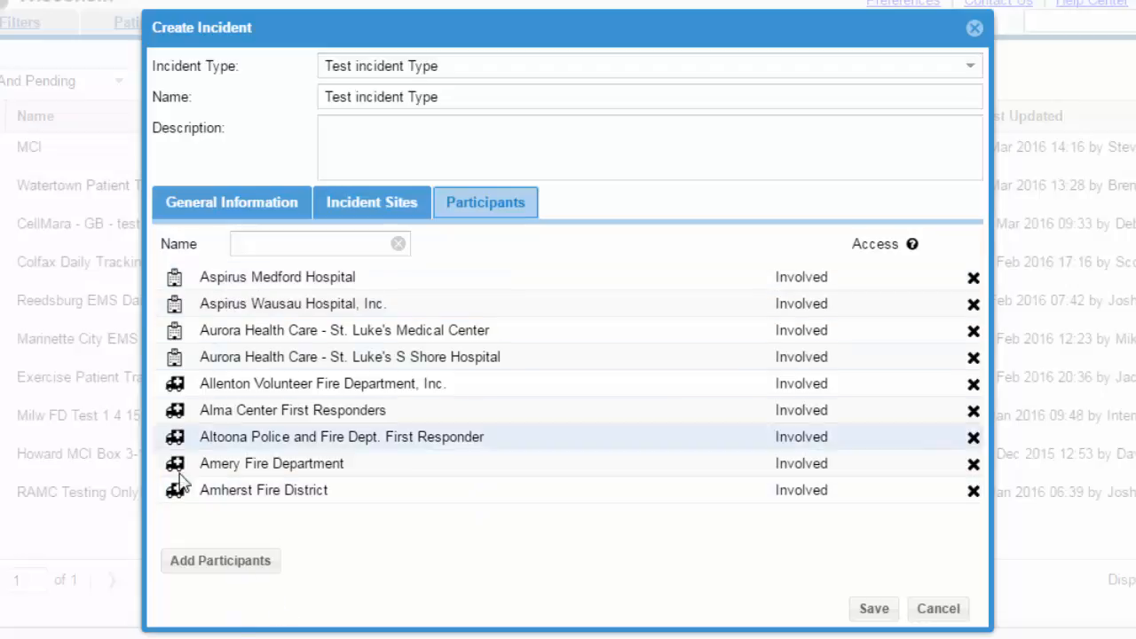
{"action": "left_click", "coordinate": [177, 568]}
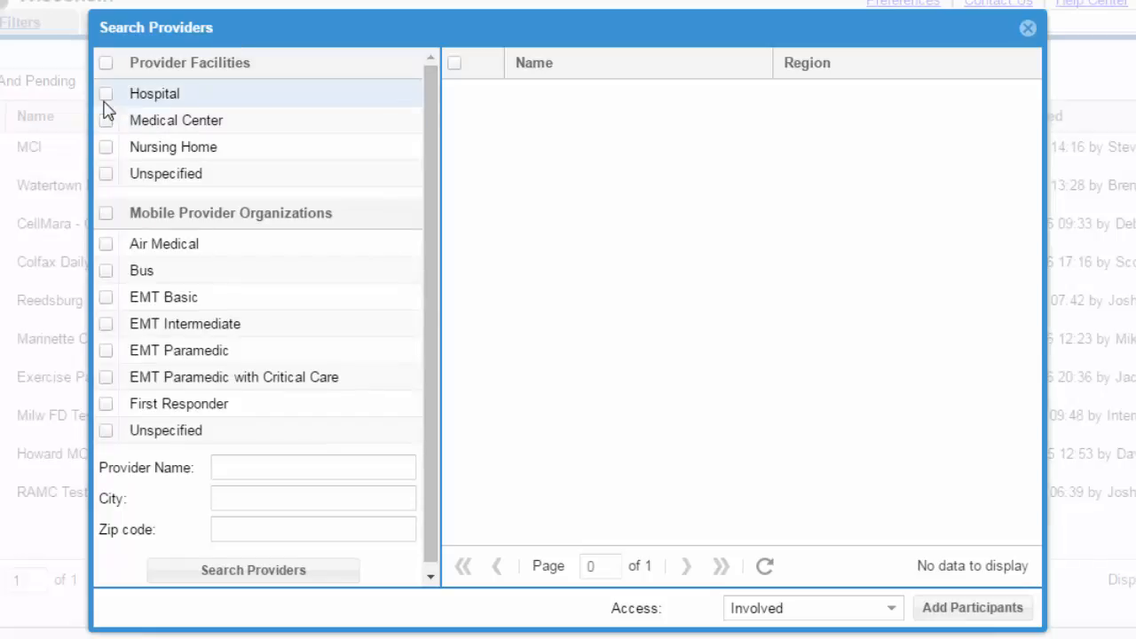
{"action": "left_click", "coordinate": [105, 63]}
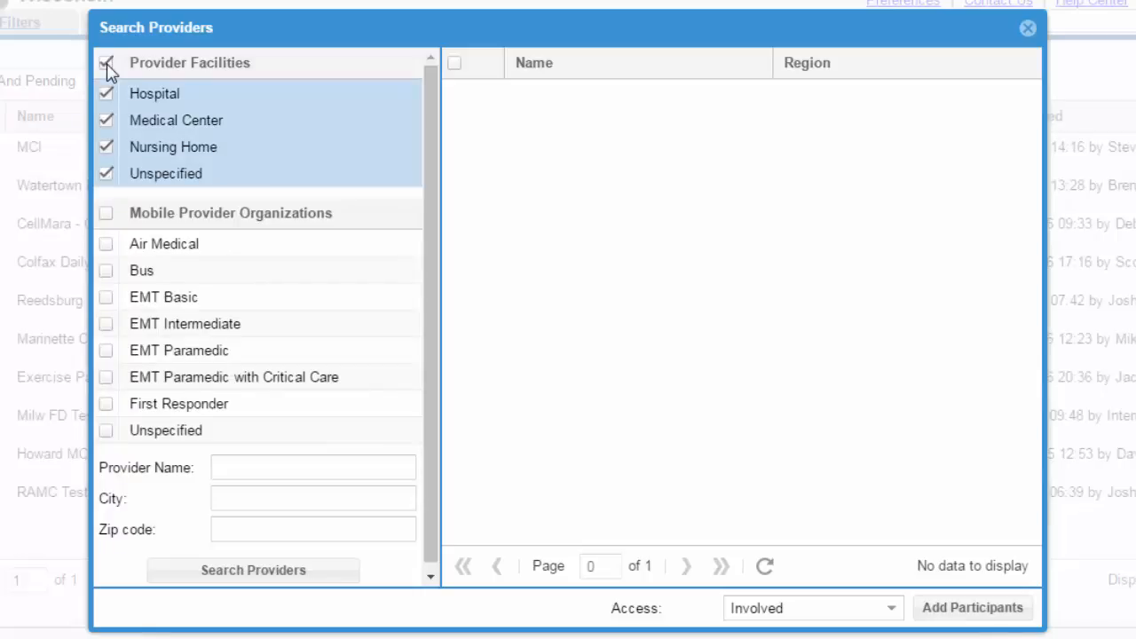
{"action": "left_click", "coordinate": [237, 576]}
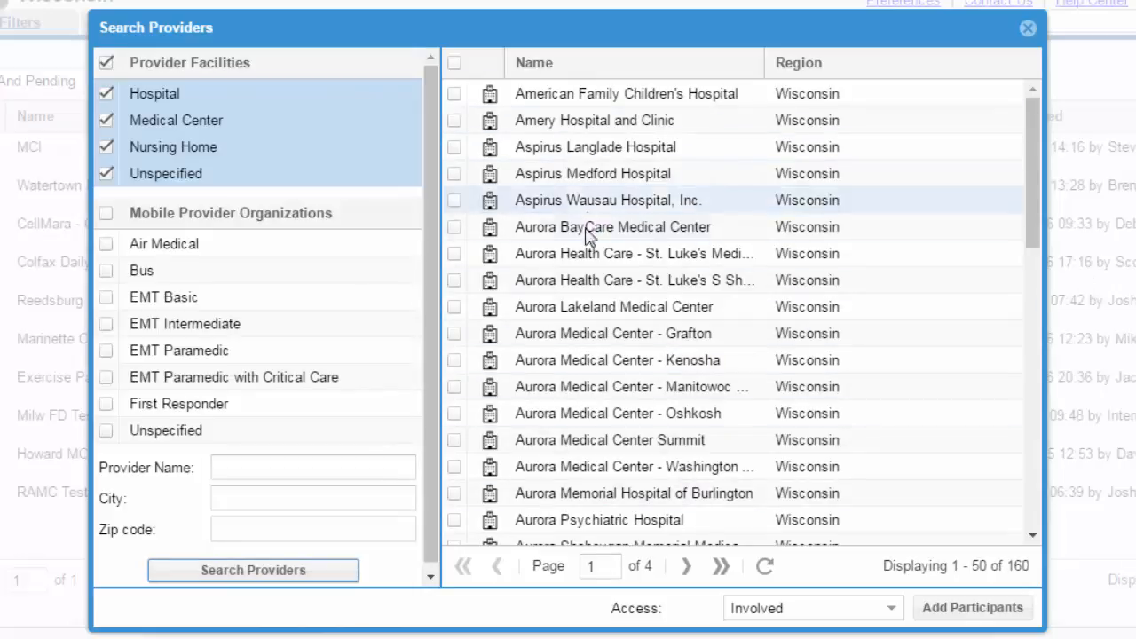
Add Aspirus Wausau, both Aurora St. Luke's sites, Aurora Lakeland, and the Aurora Kenosha, Oshkosh and Washington County centers as participants with Involved access.
{"action": "left_click", "coordinate": [455, 203]}
{"action": "left_click", "coordinate": [454, 255]}
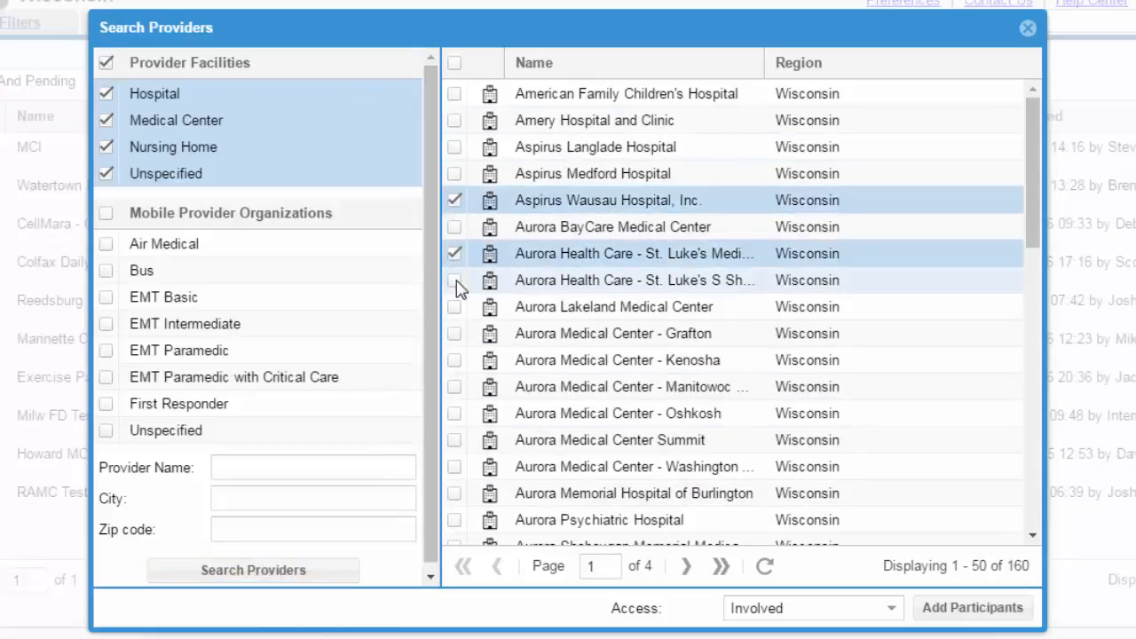
{"action": "left_click", "coordinate": [454, 281]}
{"action": "left_click", "coordinate": [454, 308]}
{"action": "left_click", "coordinate": [454, 360]}
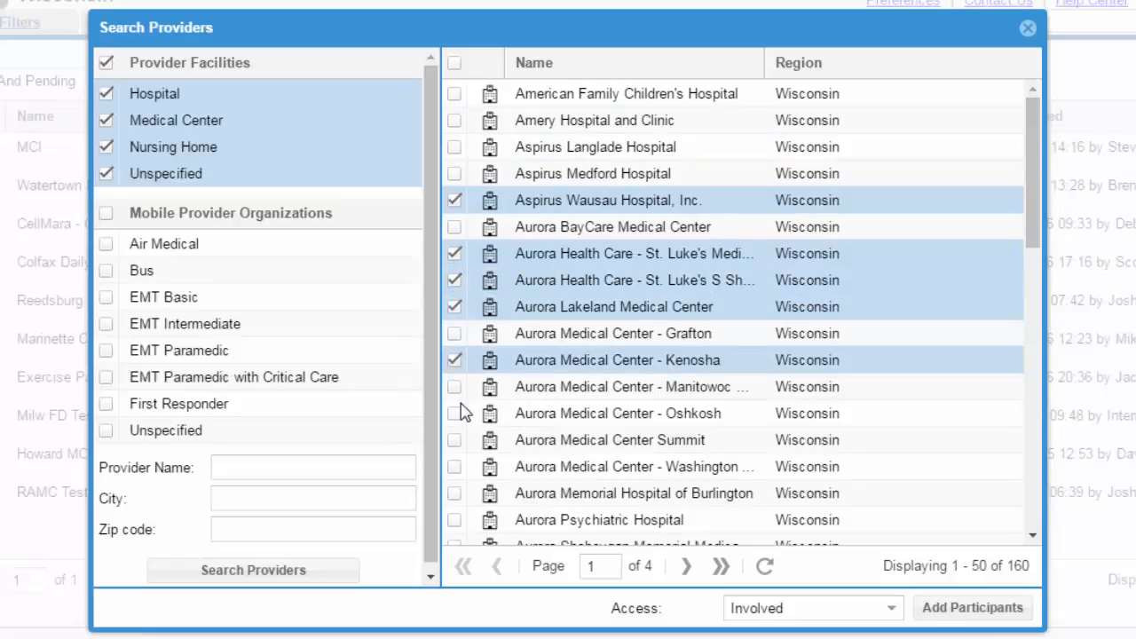
{"action": "left_click", "coordinate": [454, 414]}
{"action": "left_click", "coordinate": [455, 468]}
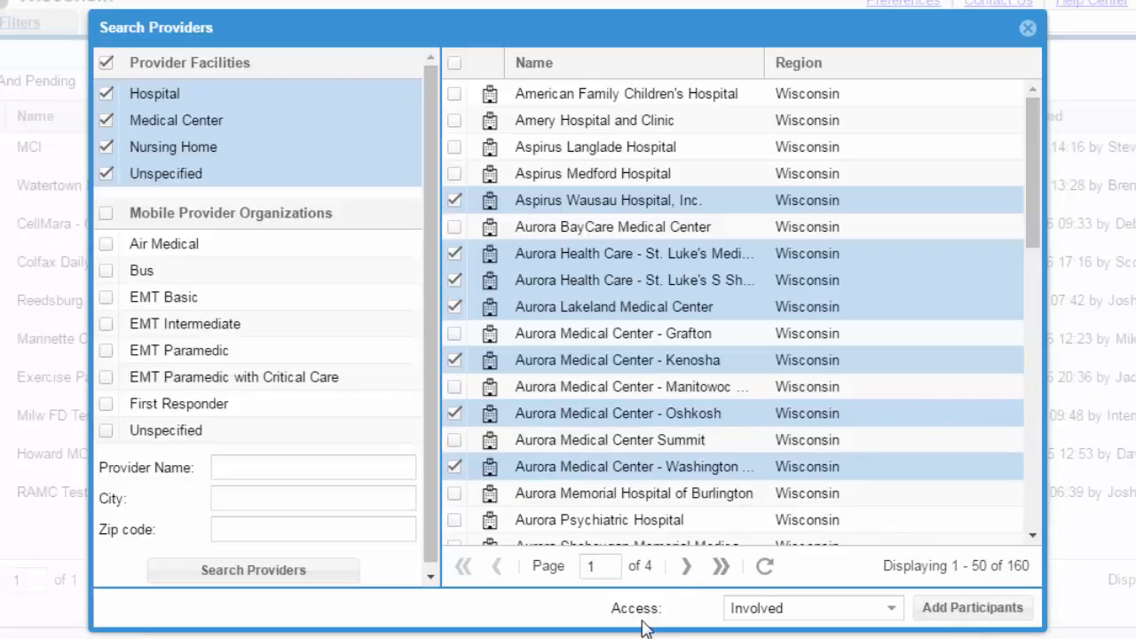
{"action": "left_click", "coordinate": [891, 610]}
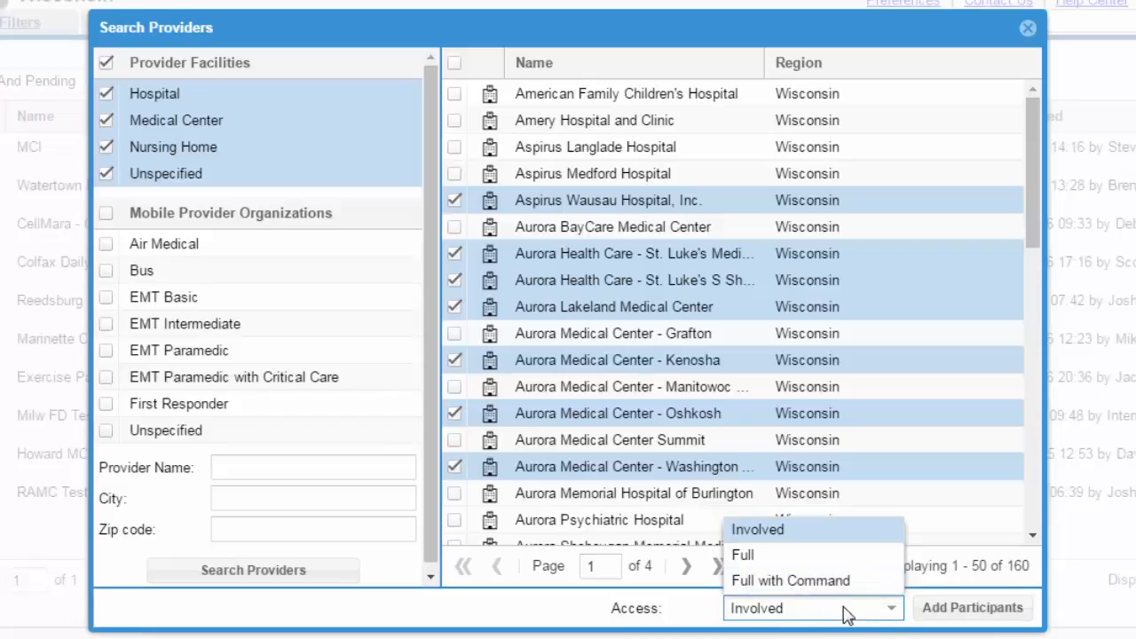
{"action": "left_click", "coordinate": [764, 533]}
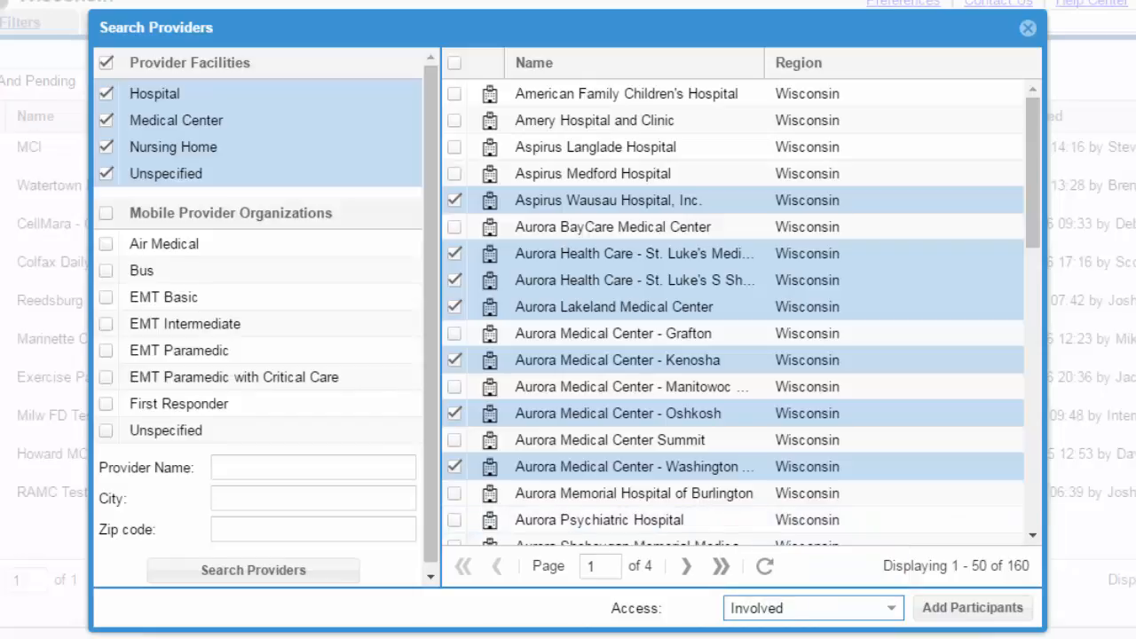
{"action": "left_click", "coordinate": [951, 610]}
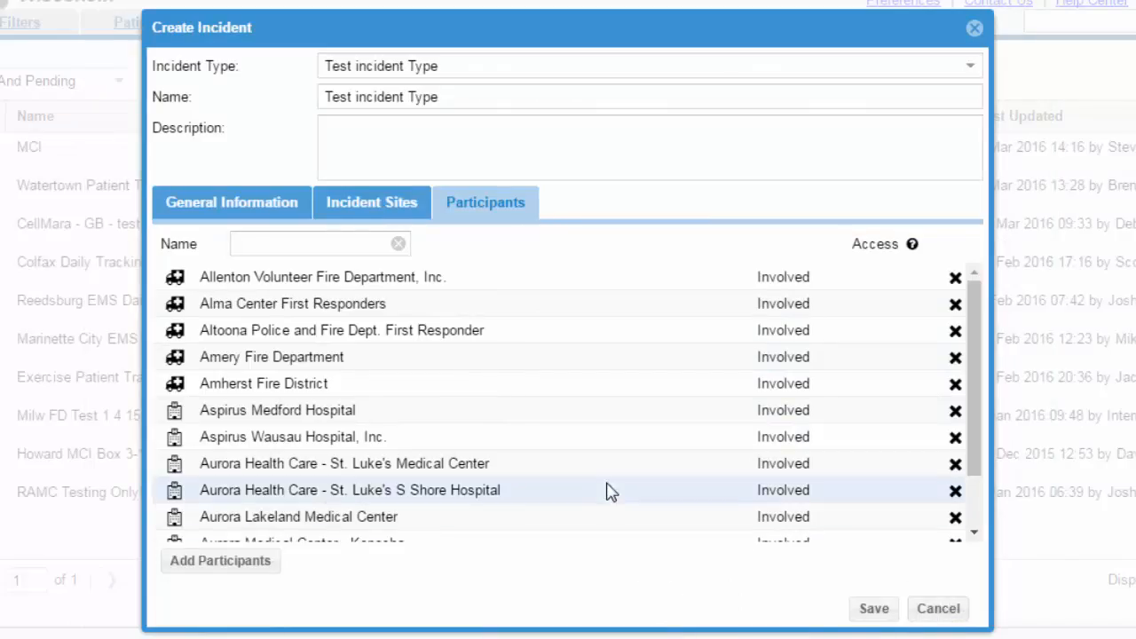
{"action": "scroll", "coordinate": [547, 394], "scroll_direction": "down", "scroll_amount": 1}
{"action": "scroll", "coordinate": [548, 393], "scroll_direction": "down", "scroll_amount": 1}
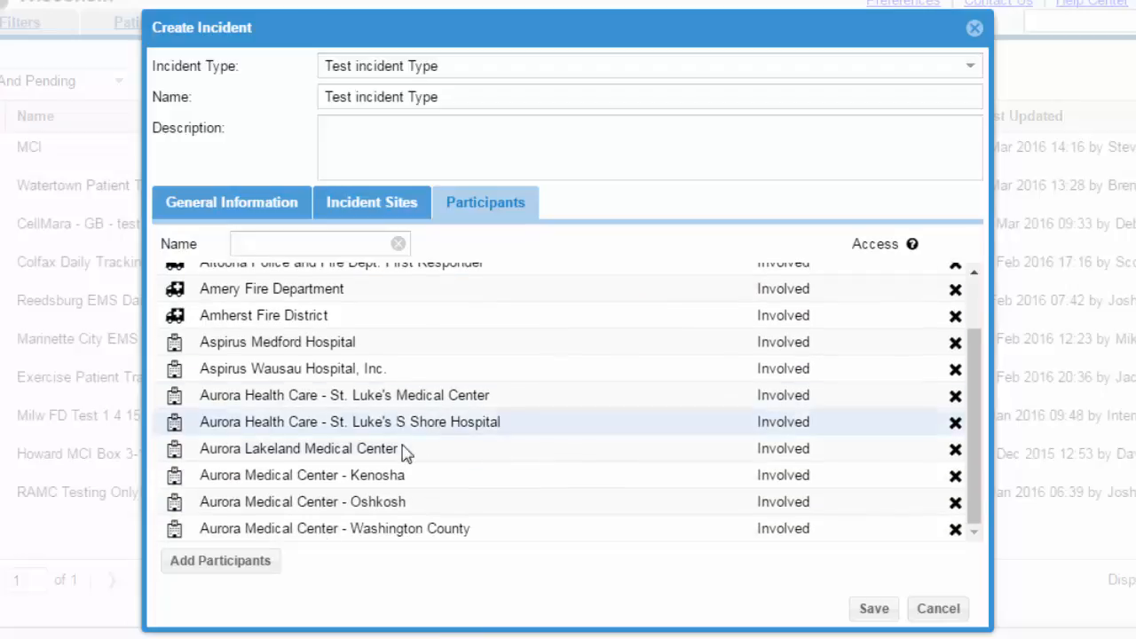
Search for additional participants among all mobile provider organization types.
{"action": "left_click", "coordinate": [198, 568]}
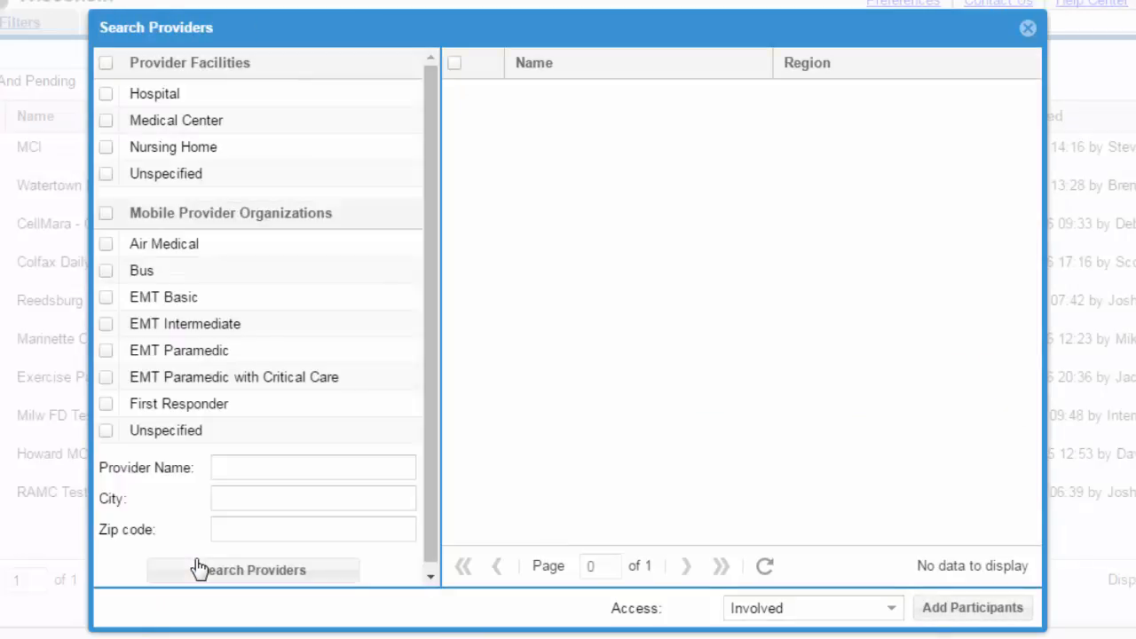
{"action": "left_click", "coordinate": [106, 214]}
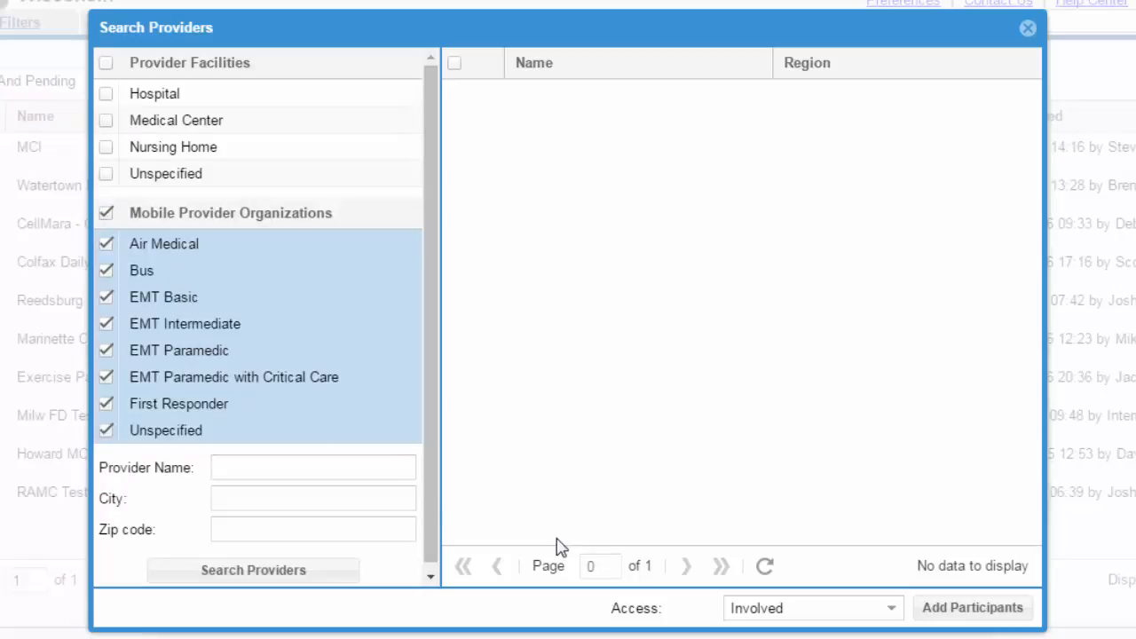
{"action": "left_click", "coordinate": [269, 574]}
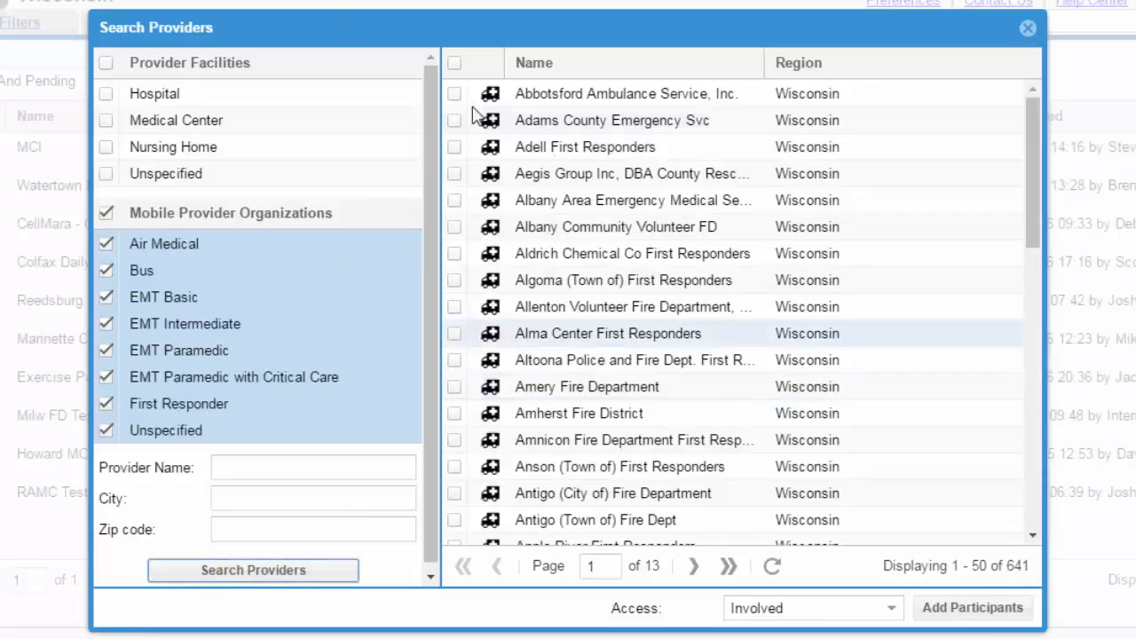
Add Albany Community Volunteer FD, Alma Center First Responders, Arena Emergency Medical Services and Armenia First Resonders as participants with Involved access.
{"action": "left_click", "coordinate": [454, 229]}
{"action": "left_click", "coordinate": [454, 336]}
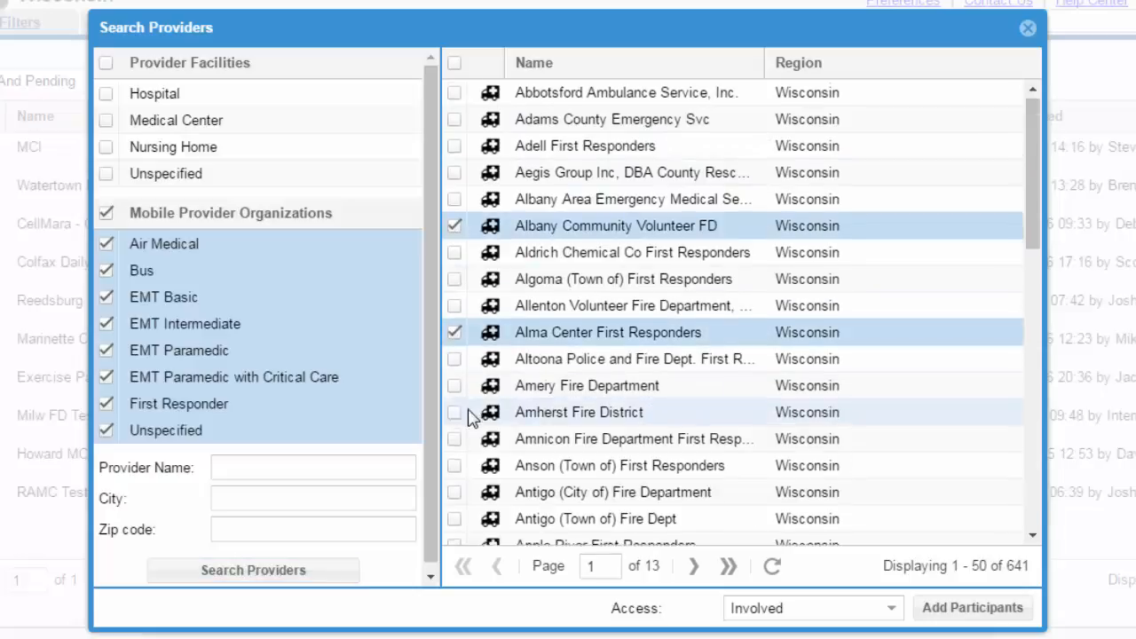
{"action": "scroll", "coordinate": [443, 382], "scroll_direction": "down", "scroll_amount": 3}
{"action": "left_click", "coordinate": [452, 360]}
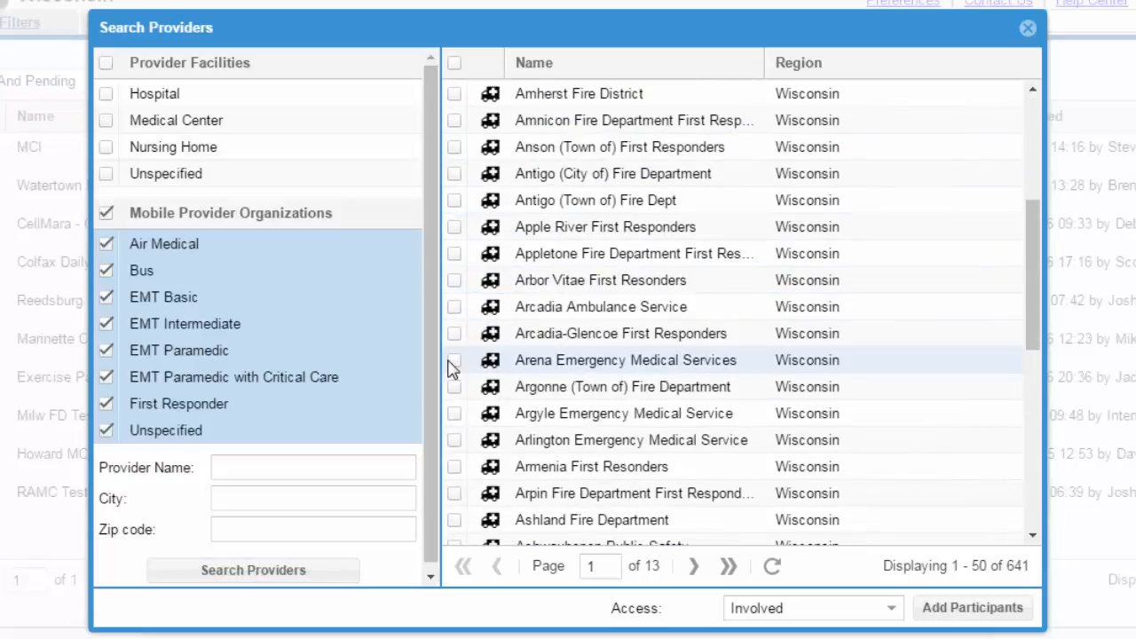
{"action": "left_click", "coordinate": [454, 466]}
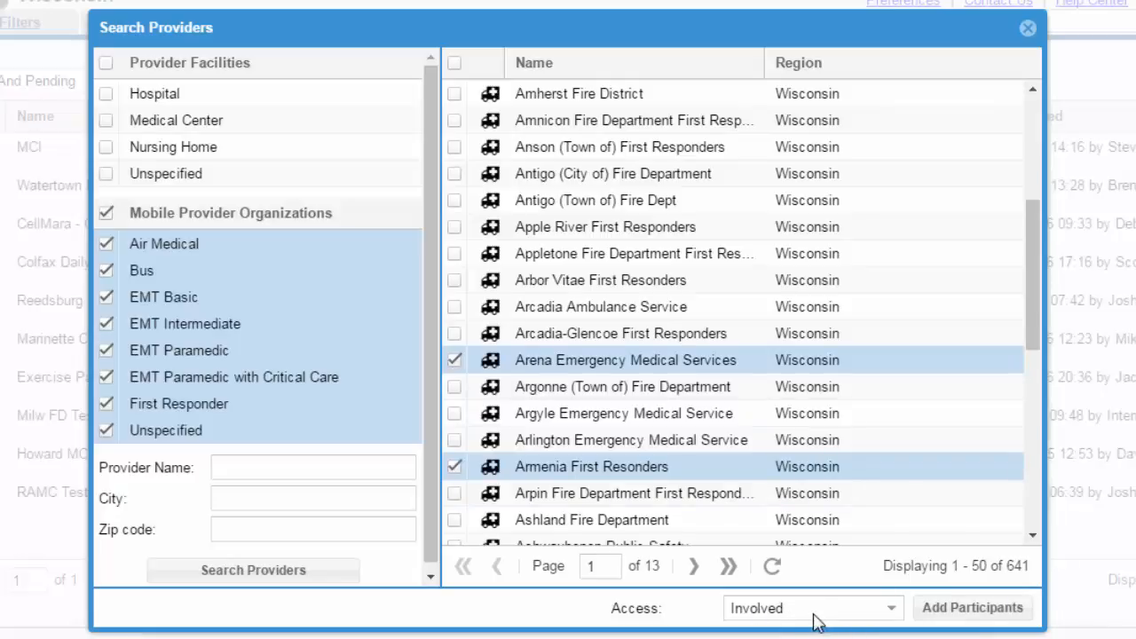
{"action": "left_click", "coordinate": [958, 609]}
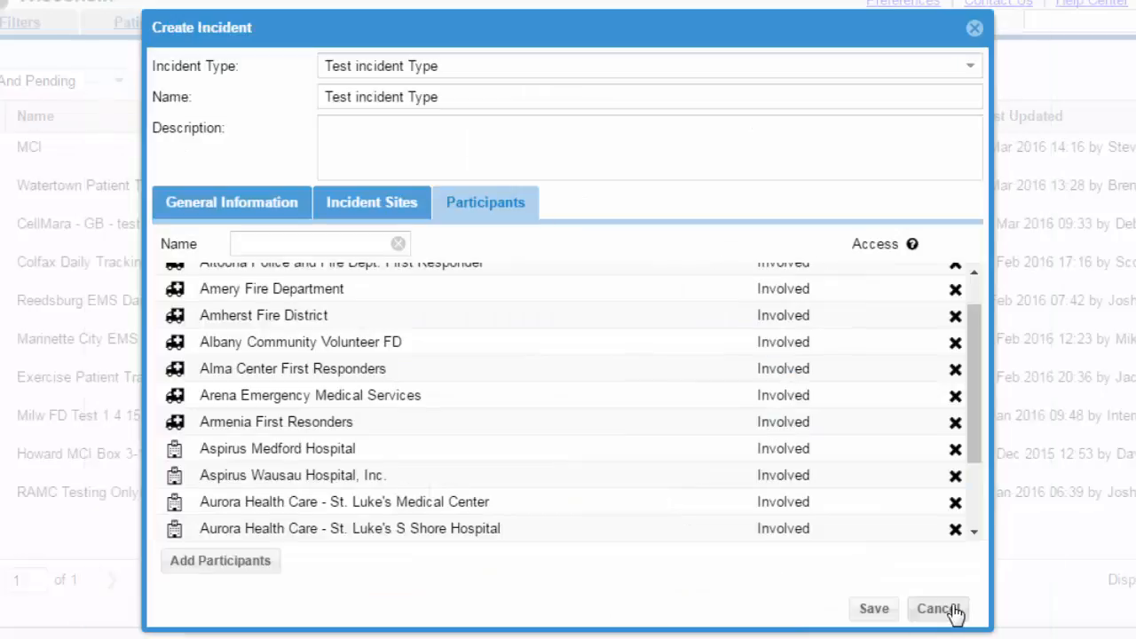
Review the incident's participant list and save the new incident.
{"action": "scroll", "coordinate": [535, 425], "scroll_direction": "down", "scroll_amount": 2}
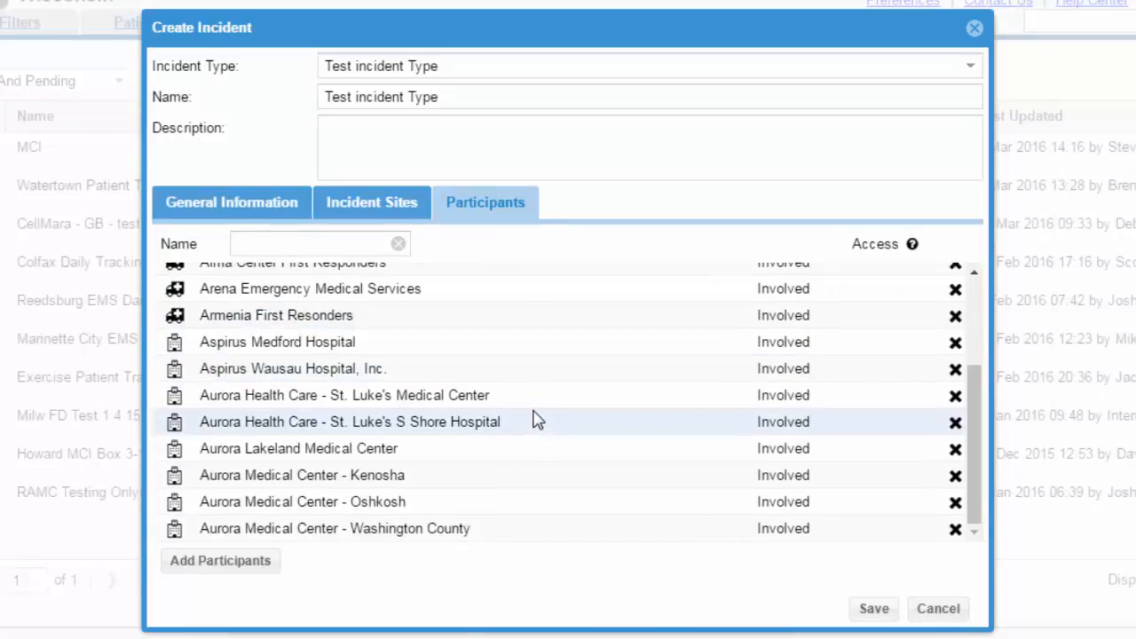
{"action": "scroll", "coordinate": [542, 443], "scroll_direction": "up", "scroll_amount": 3}
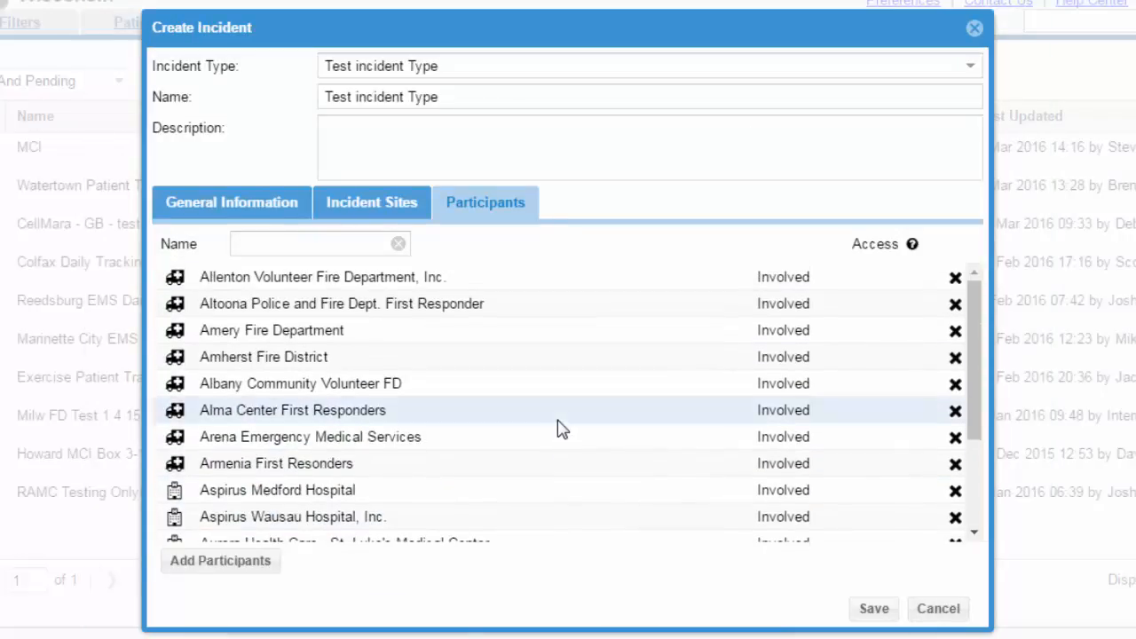
{"action": "left_click", "coordinate": [869, 612]}
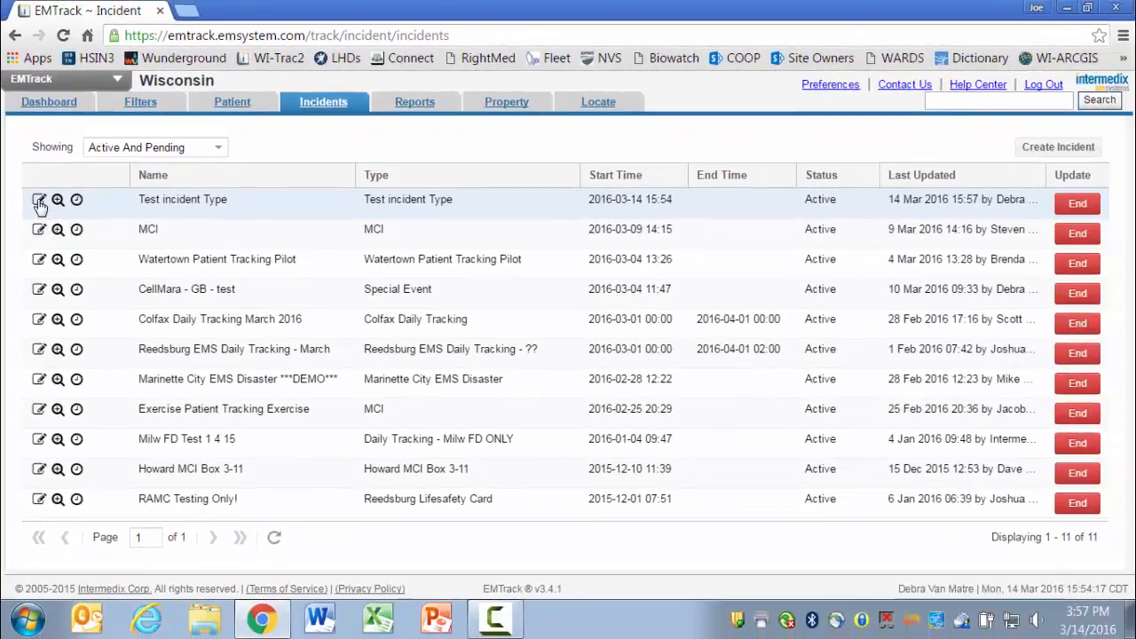
Open the Test incident Type incident for editing, review its general information and incident sites, and cancel the edit.
{"action": "left_click", "coordinate": [39, 203]}
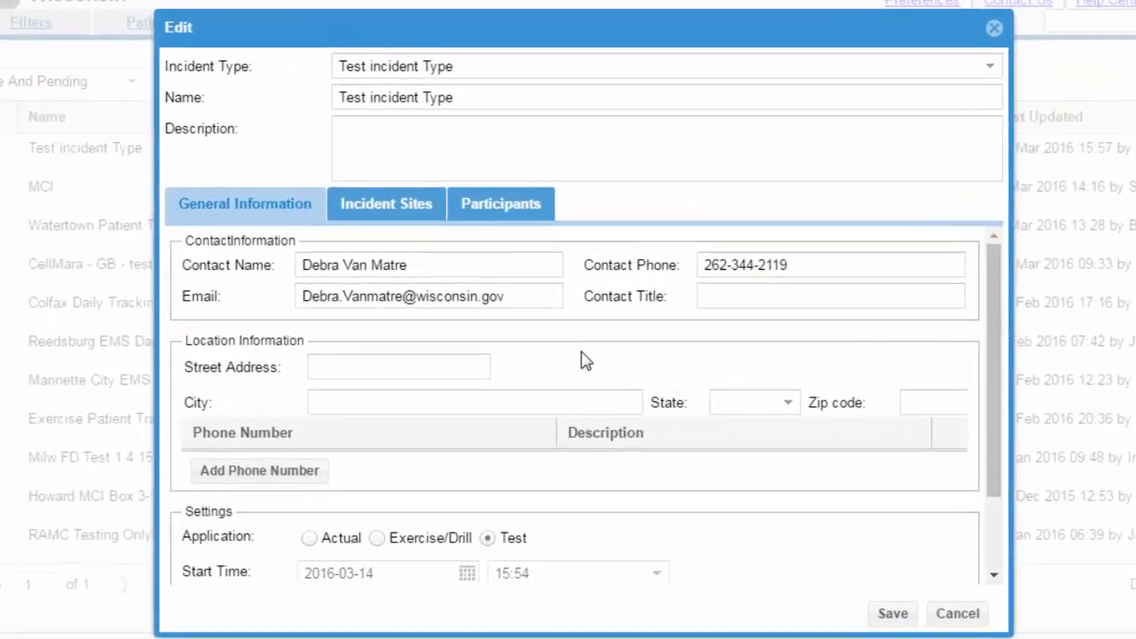
{"action": "scroll", "coordinate": [677, 426], "scroll_direction": "down", "scroll_amount": 3}
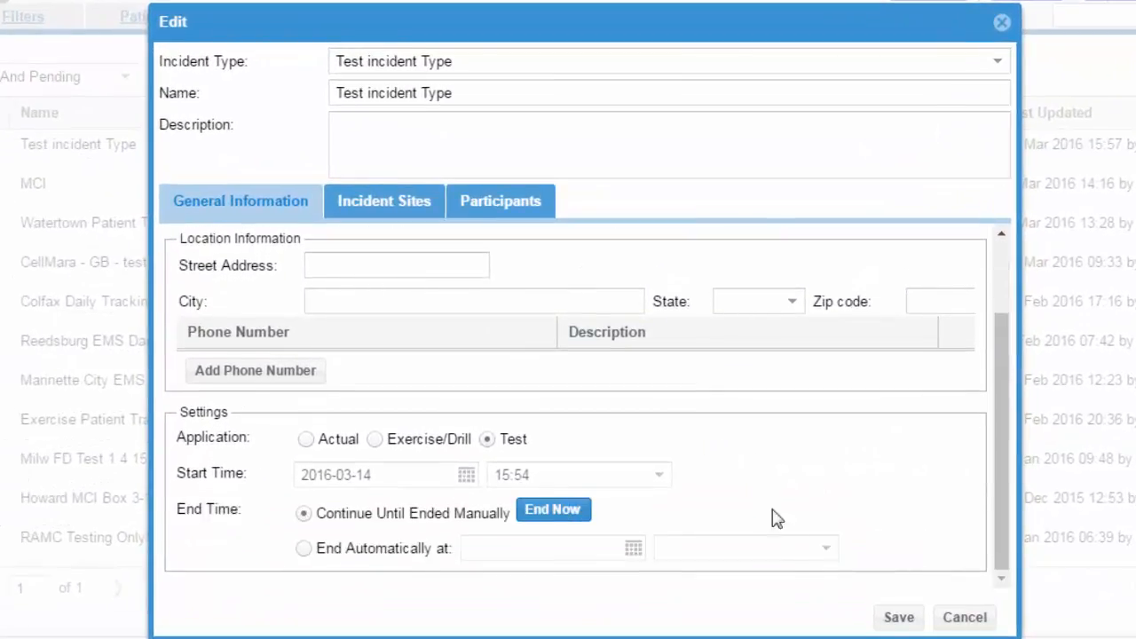
{"action": "scroll", "coordinate": [837, 506], "scroll_direction": "up", "scroll_amount": 2}
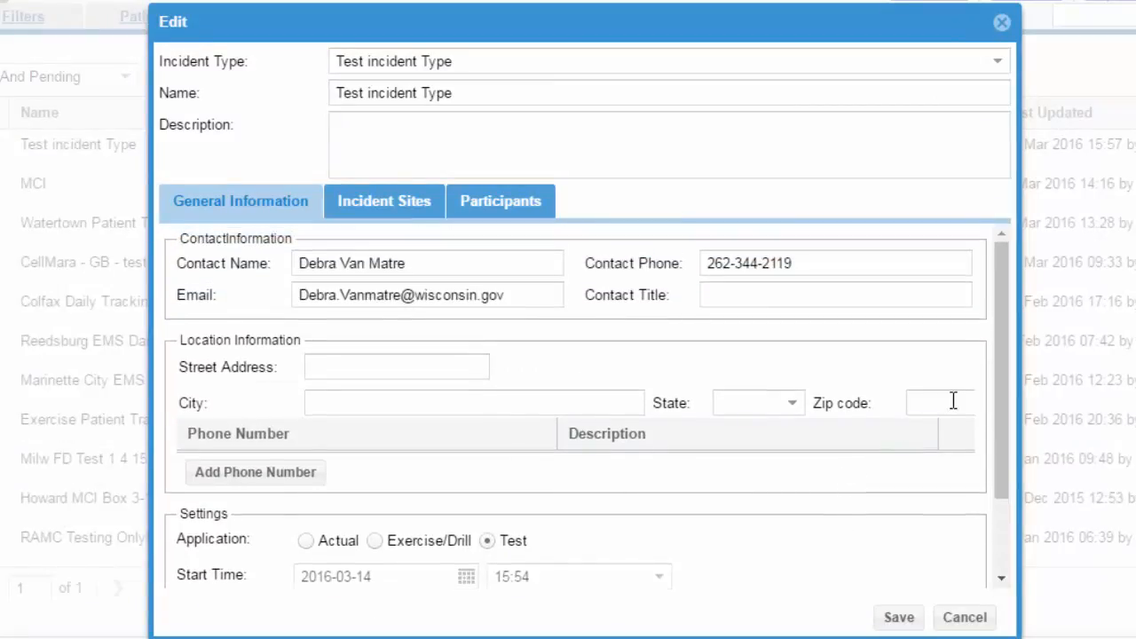
{"action": "scroll", "coordinate": [863, 471], "scroll_direction": "down", "scroll_amount": 2}
{"action": "scroll", "coordinate": [856, 475], "scroll_direction": "up", "scroll_amount": 2}
{"action": "left_click", "coordinate": [364, 206]}
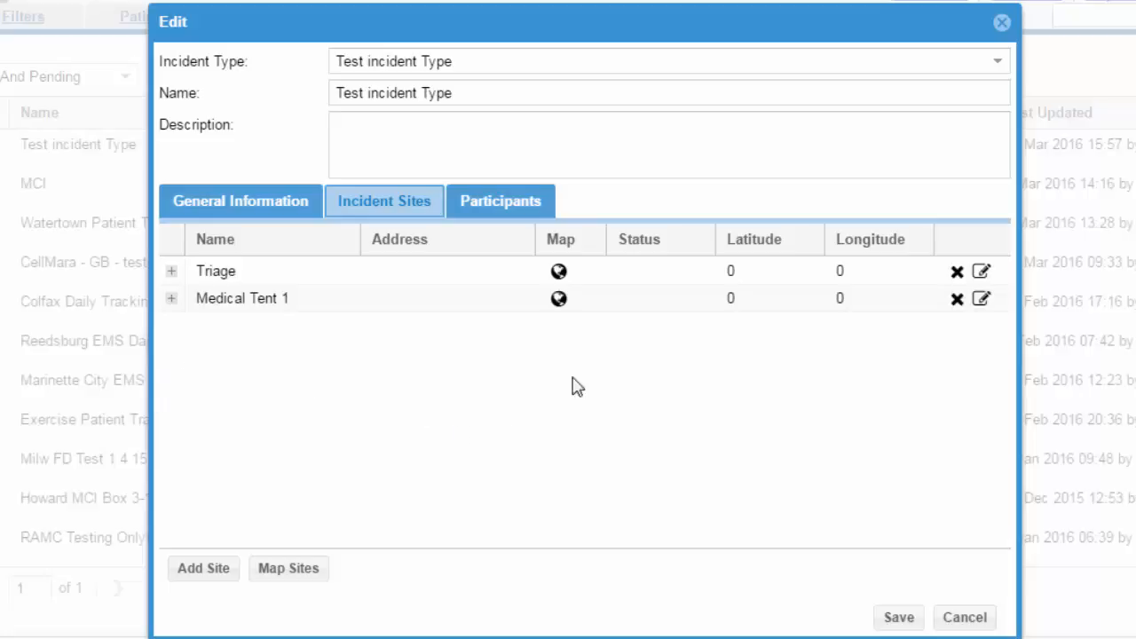
{"action": "left_click", "coordinate": [963, 617]}
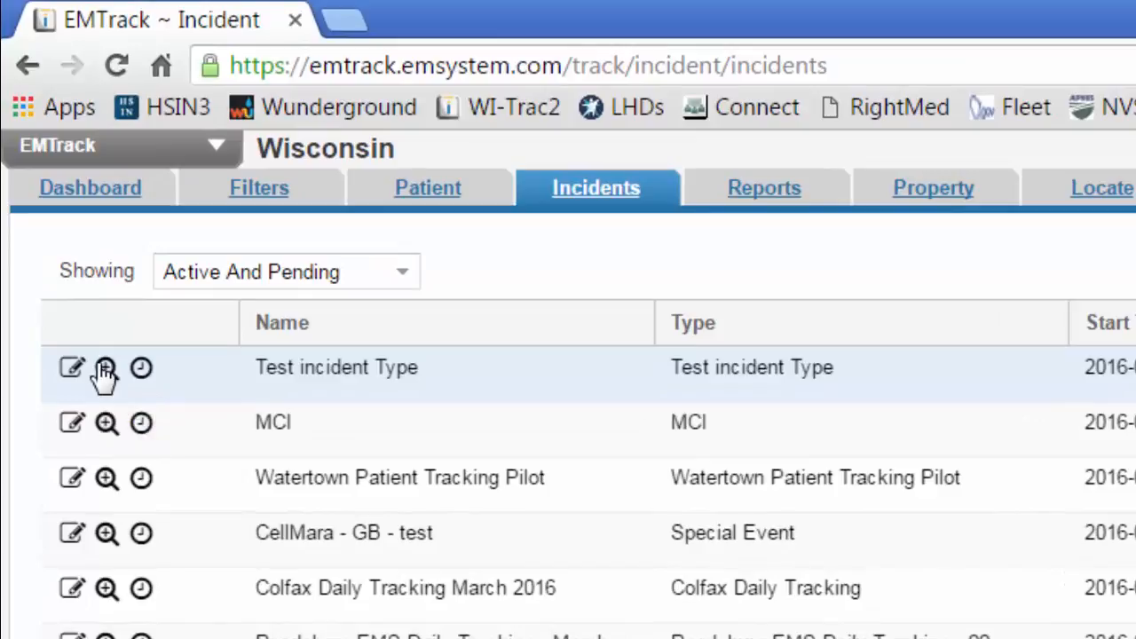
View the details and the change history of the Test incident Type incident, closing each view.
{"action": "left_click", "coordinate": [105, 371]}
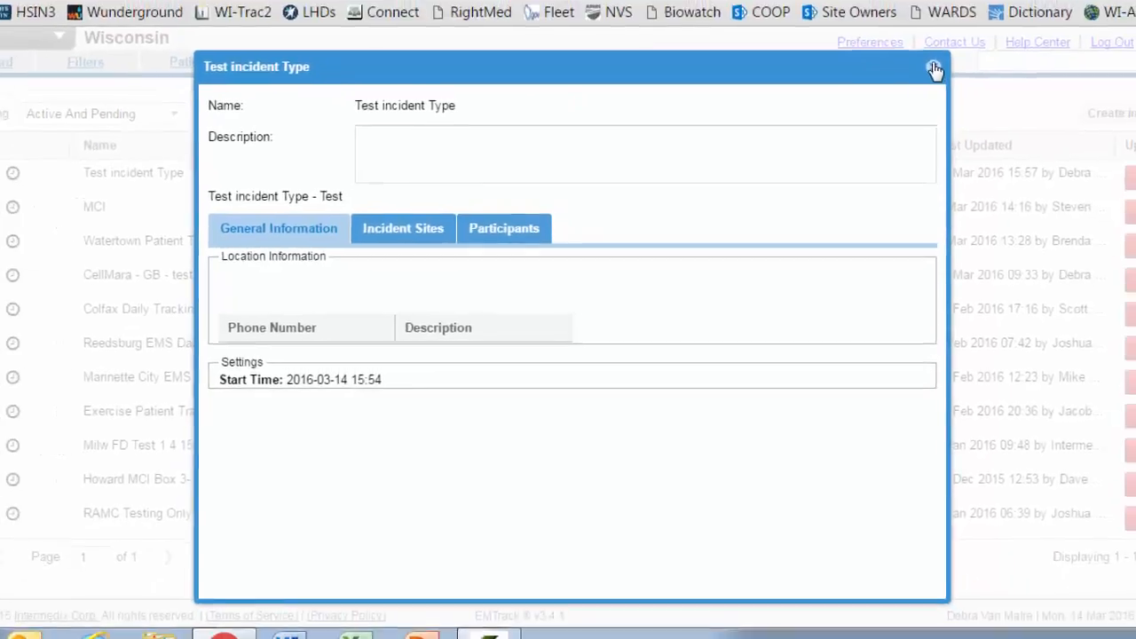
{"action": "left_click", "coordinate": [987, 21]}
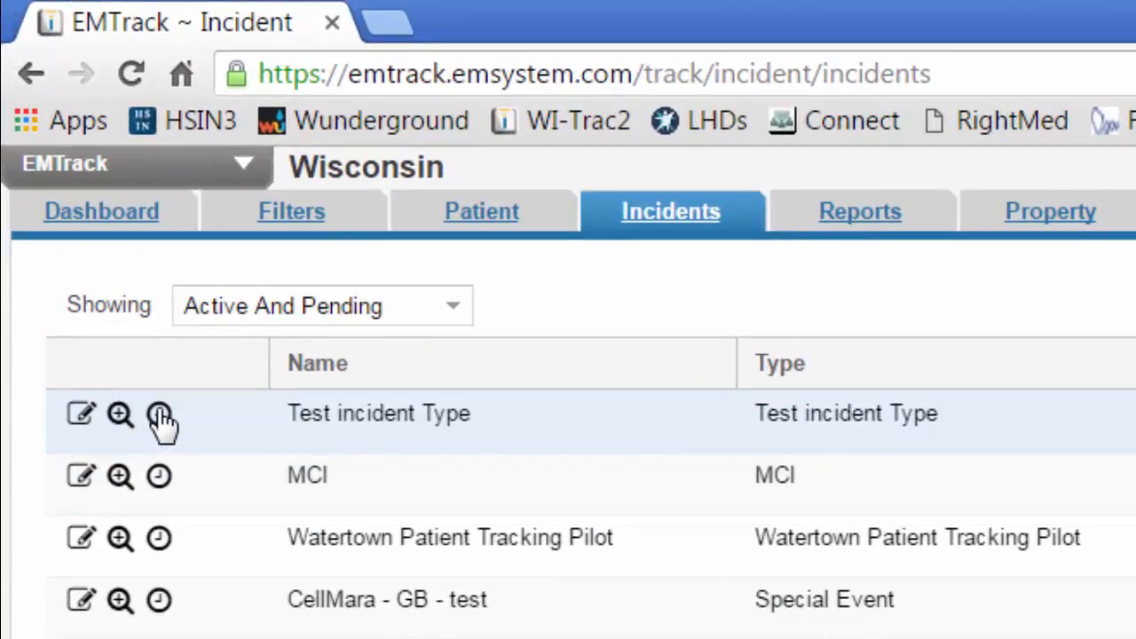
{"action": "left_click", "coordinate": [159, 415]}
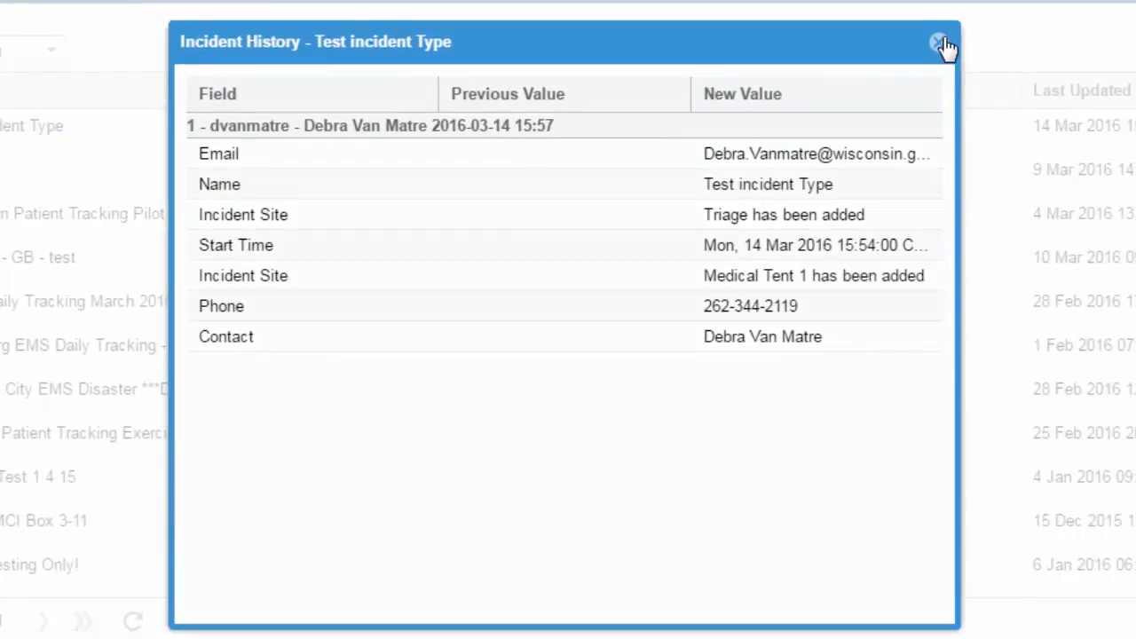
{"action": "left_click", "coordinate": [942, 44]}
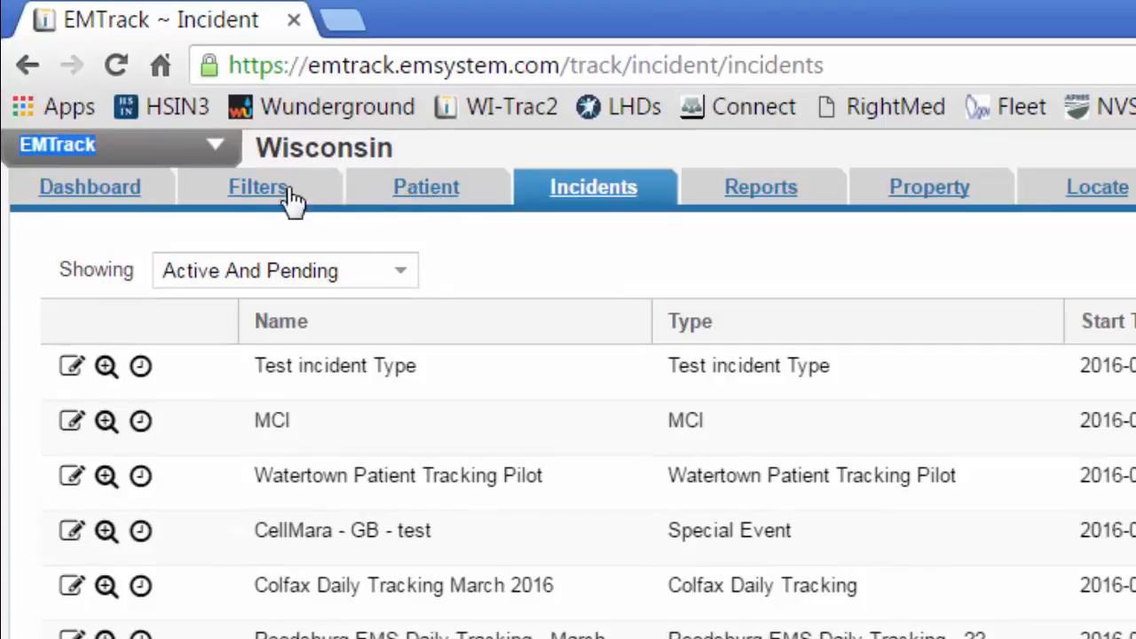
Open the MCI triage form for a new patient, enter the triage tag ID, and try to add an alternate ID.
{"action": "left_click", "coordinate": [253, 190]}
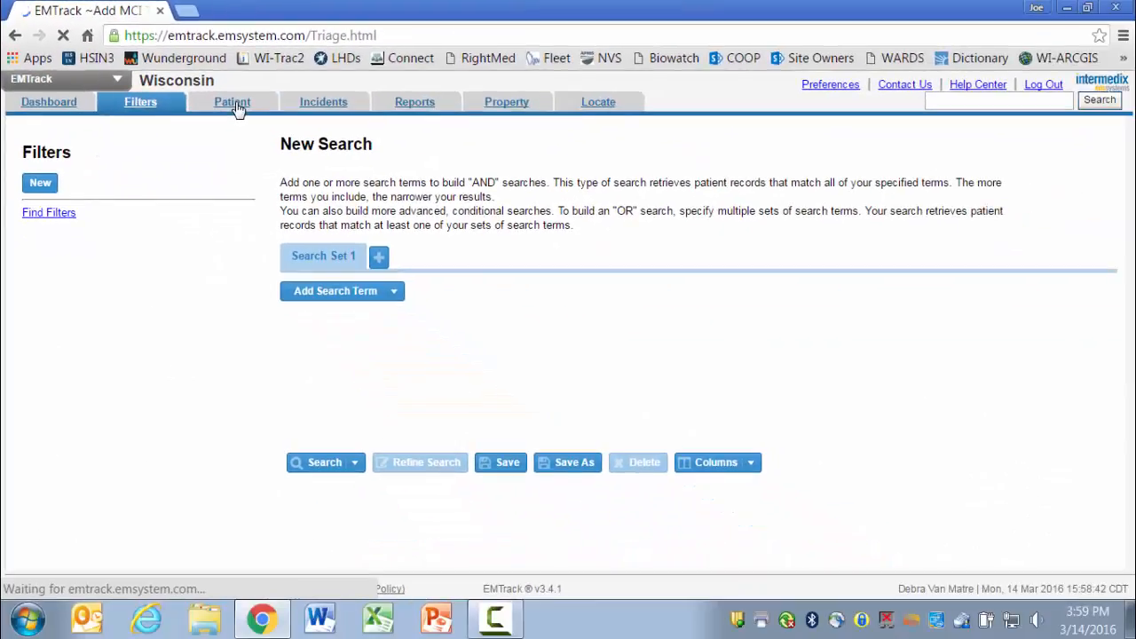
{"action": "left_click", "coordinate": [382, 171]}
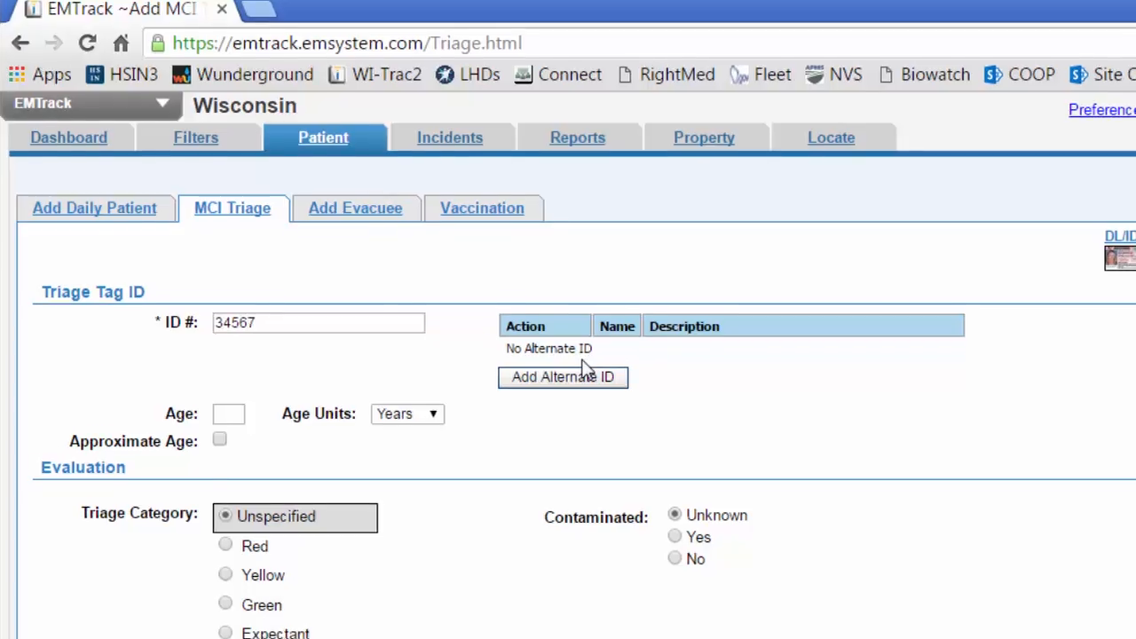
{"action": "type", "text": "8"}
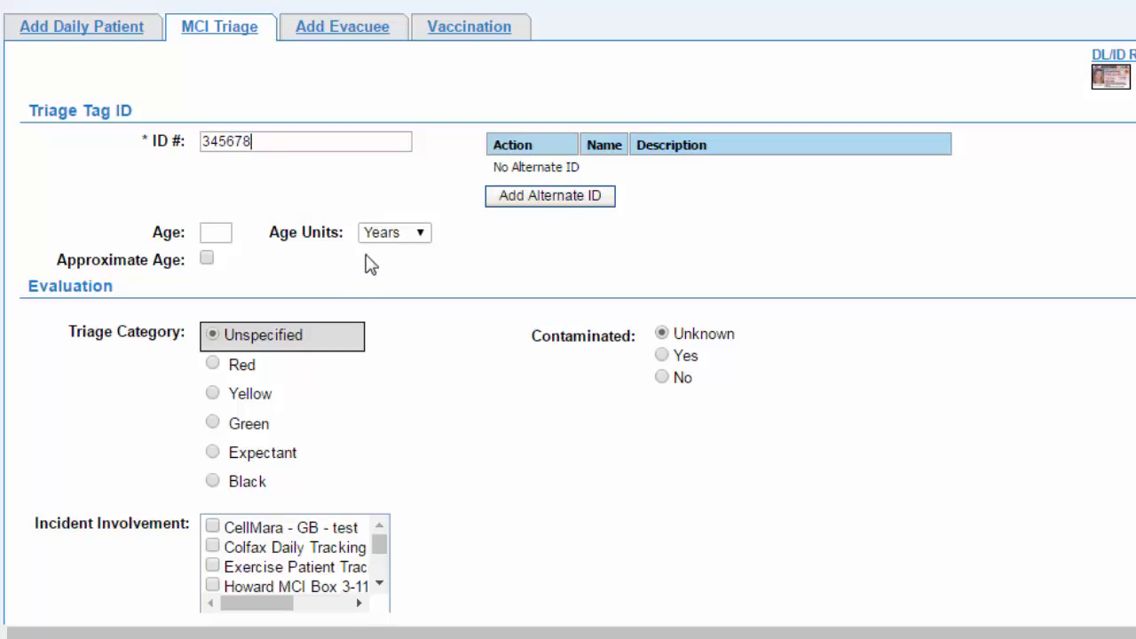
{"action": "left_click", "coordinate": [540, 198]}
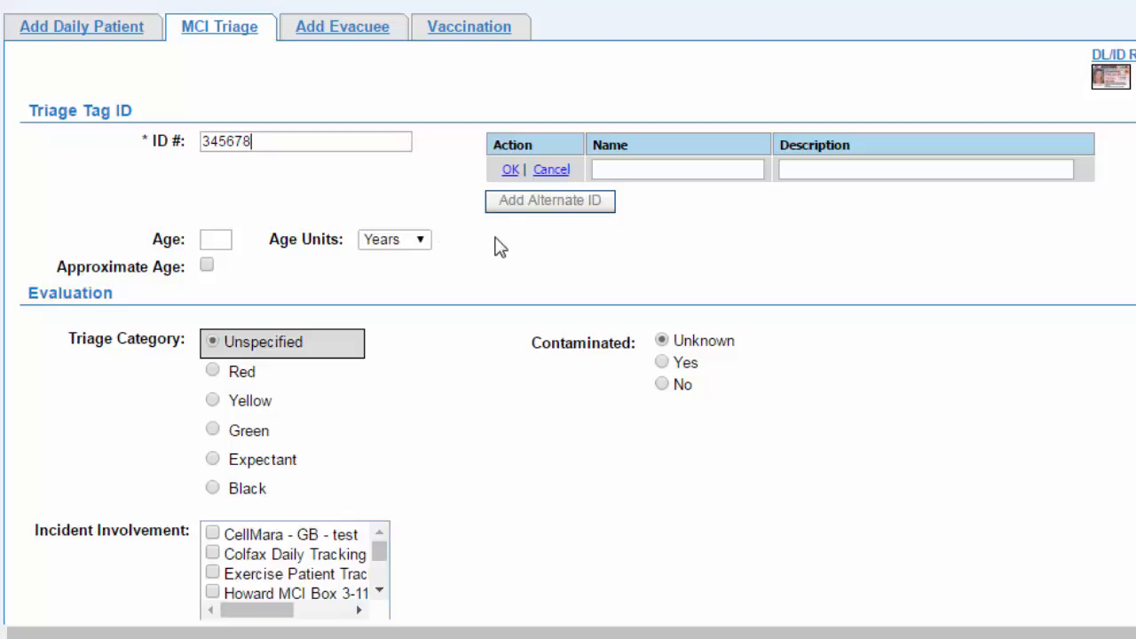
{"action": "left_click", "coordinate": [551, 171]}
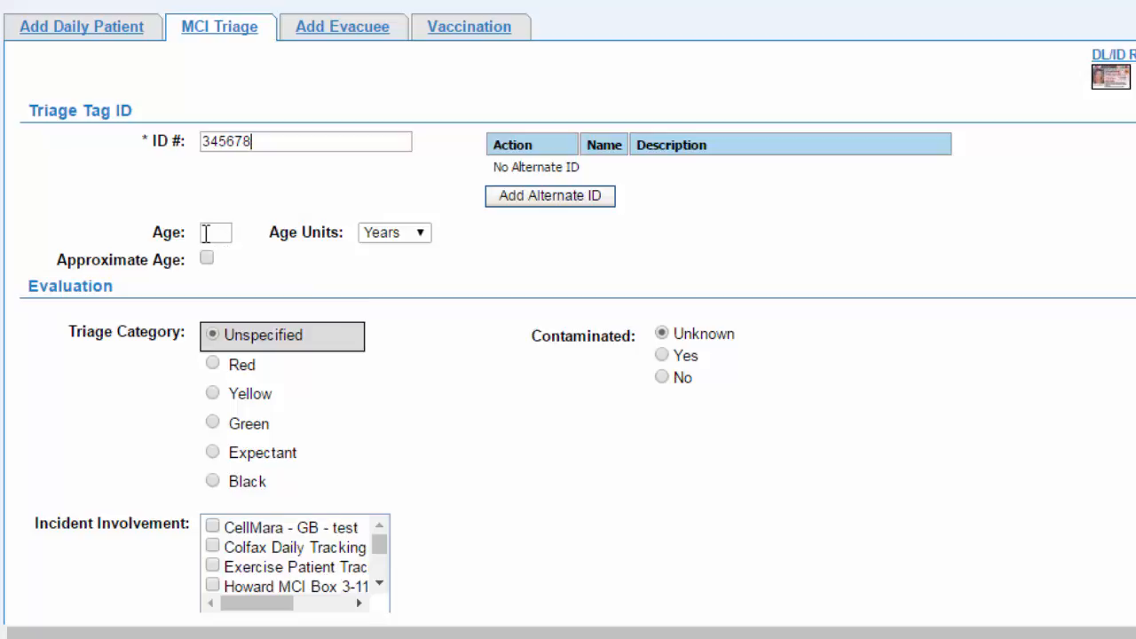
Set the patient's age to 15 years, the triage category to Red and the contaminated status to No.
{"action": "type", "text": "15"}
{"action": "scroll", "coordinate": [454, 435], "scroll_direction": "down", "scroll_amount": 3}
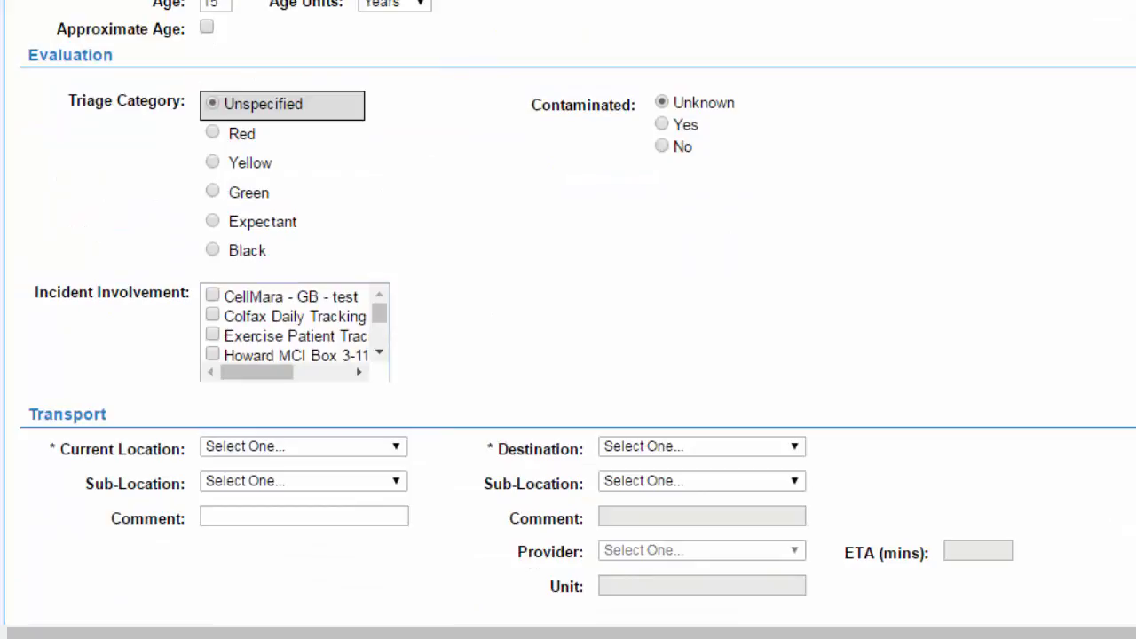
{"action": "left_click", "coordinate": [213, 134]}
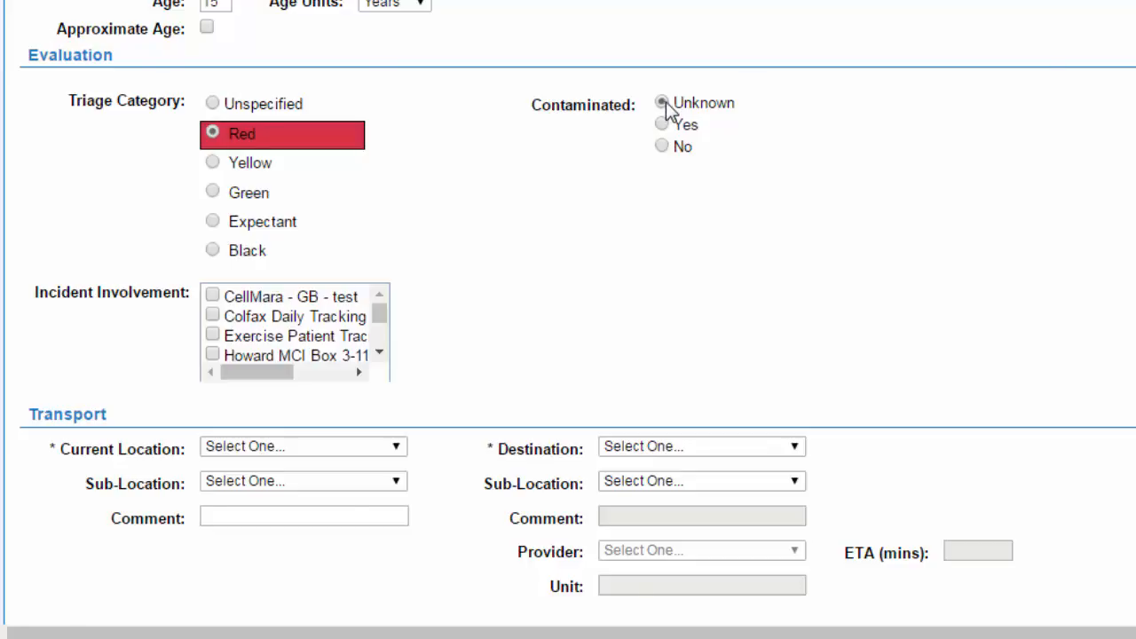
{"action": "left_click", "coordinate": [661, 146]}
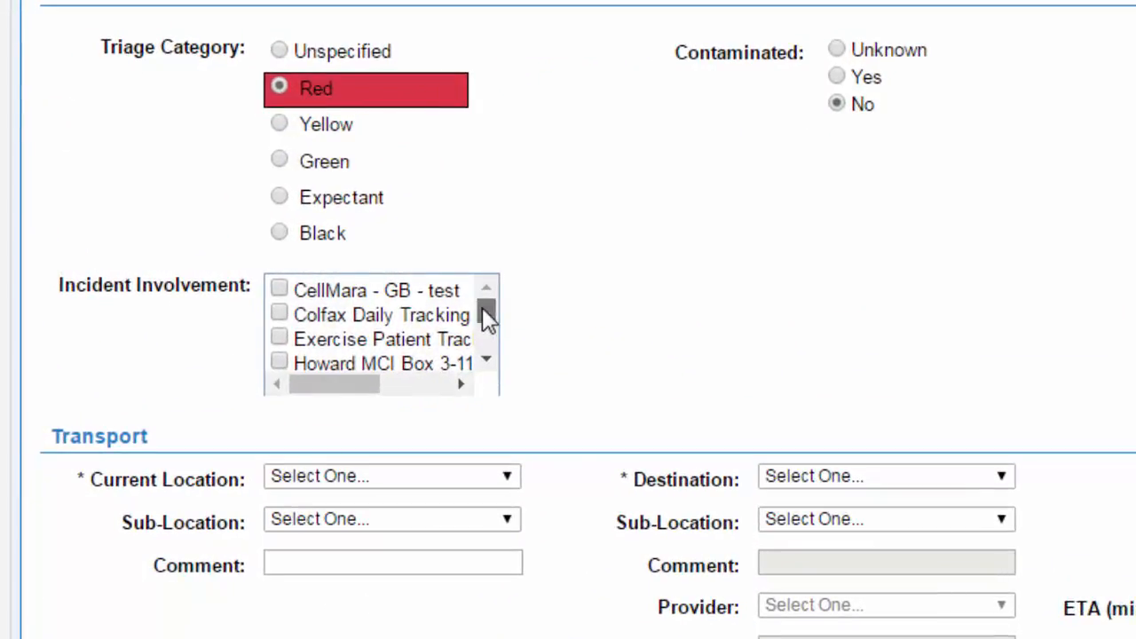
Assign the patient to the Test incident Type incident under incident involvement.
{"action": "left_click_drag", "start_coordinate": [479, 311], "coordinate": [476, 286]}
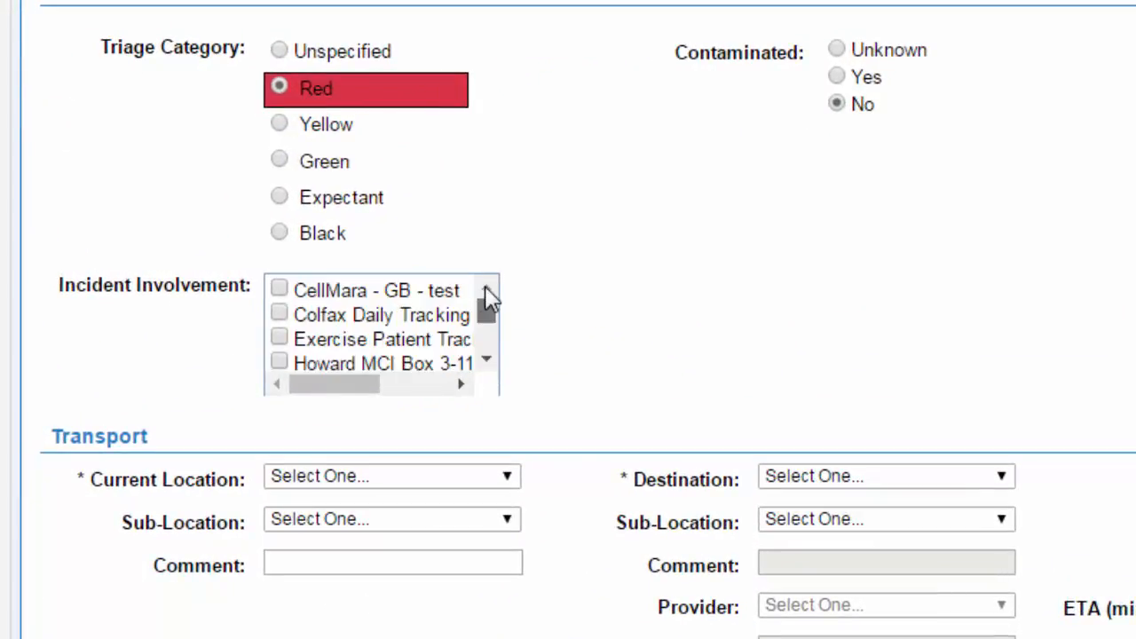
{"action": "left_click", "coordinate": [486, 359]}
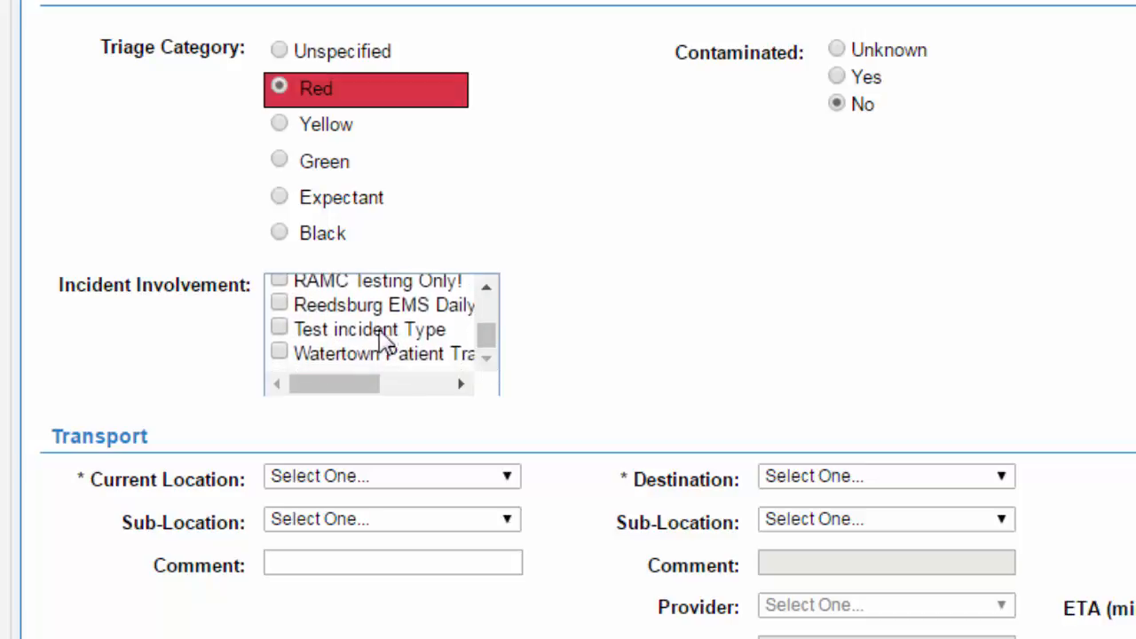
{"action": "left_click", "coordinate": [279, 328]}
Set the patient's current location to Medical Tent 1 and the transport destination to Aurora Lakeland Medical Center.
{"action": "left_click", "coordinate": [512, 479]}
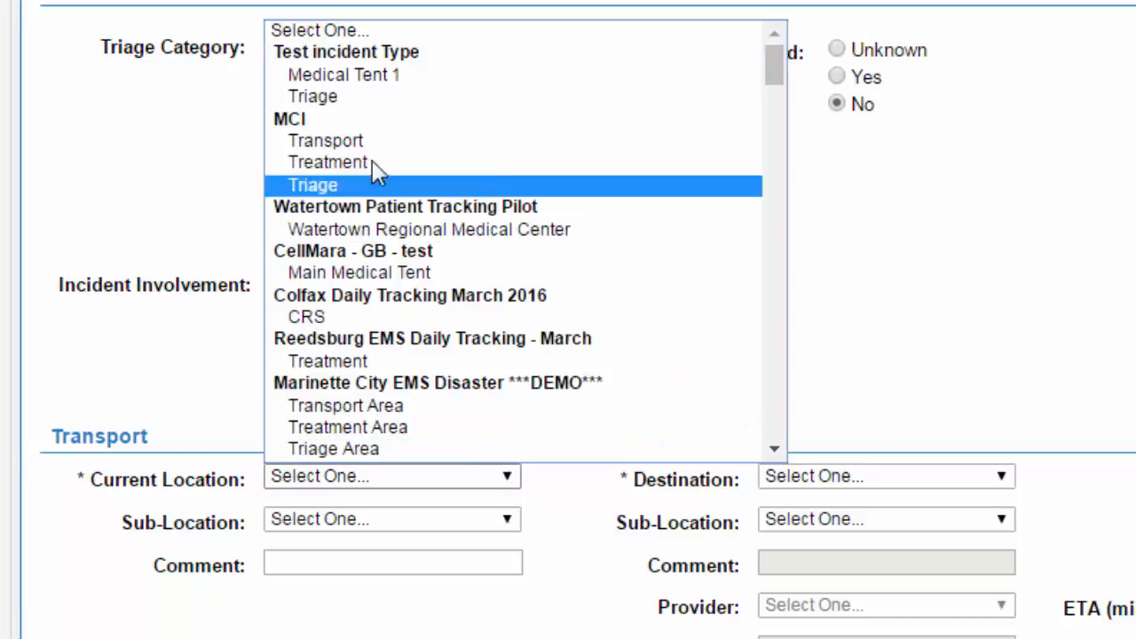
{"action": "left_click", "coordinate": [353, 79]}
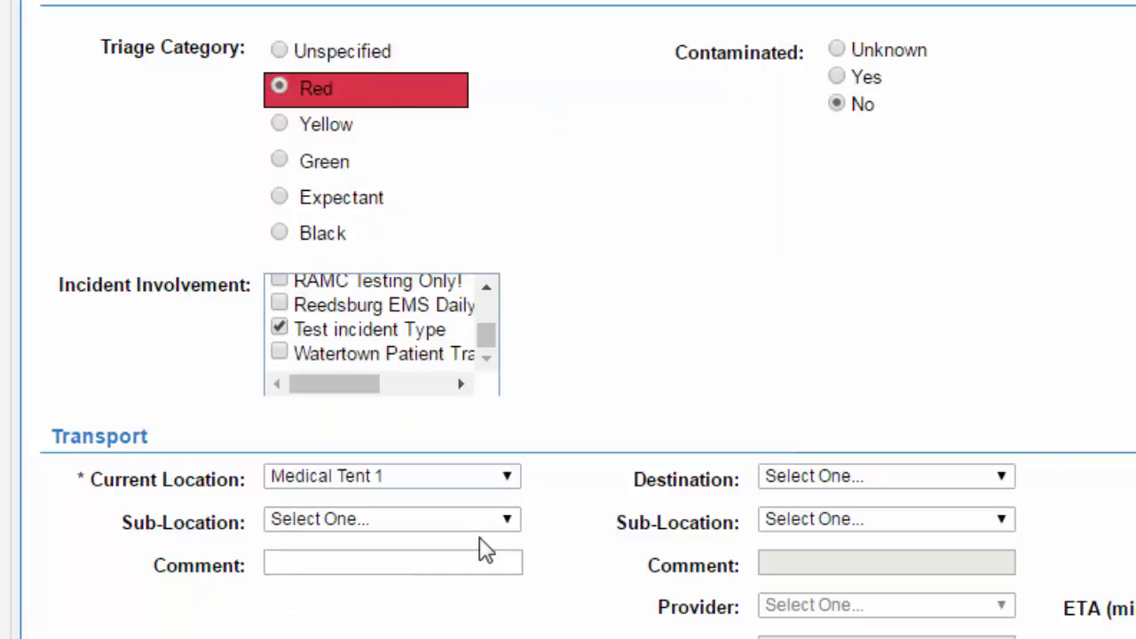
{"action": "left_click", "coordinate": [999, 479]}
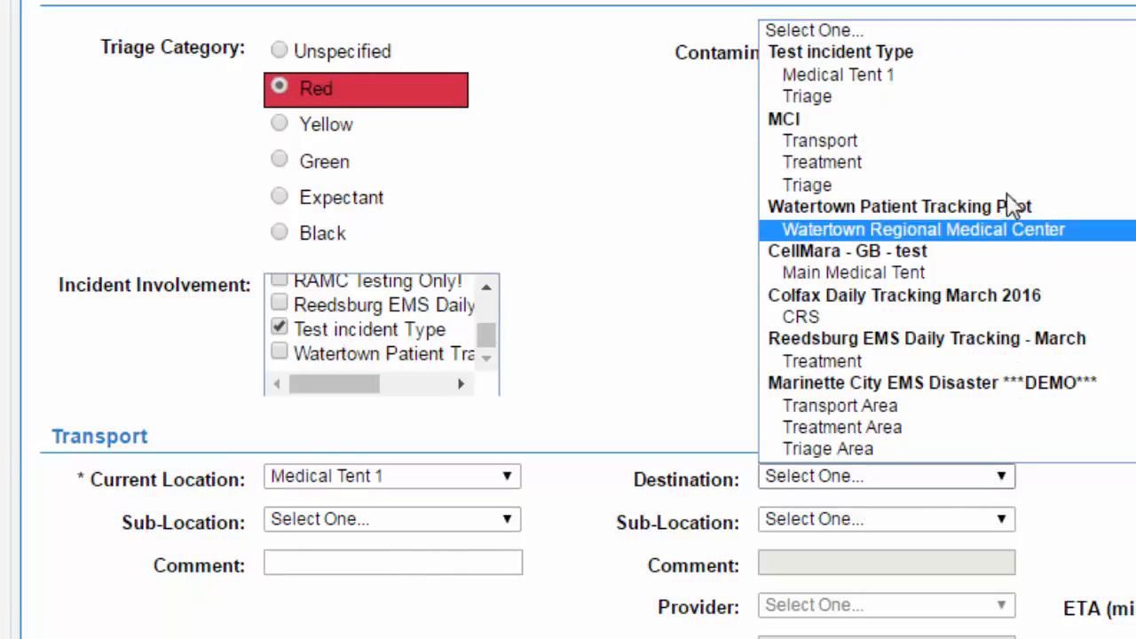
{"action": "scroll", "coordinate": [947, 239], "scroll_direction": "down", "scroll_amount": 10}
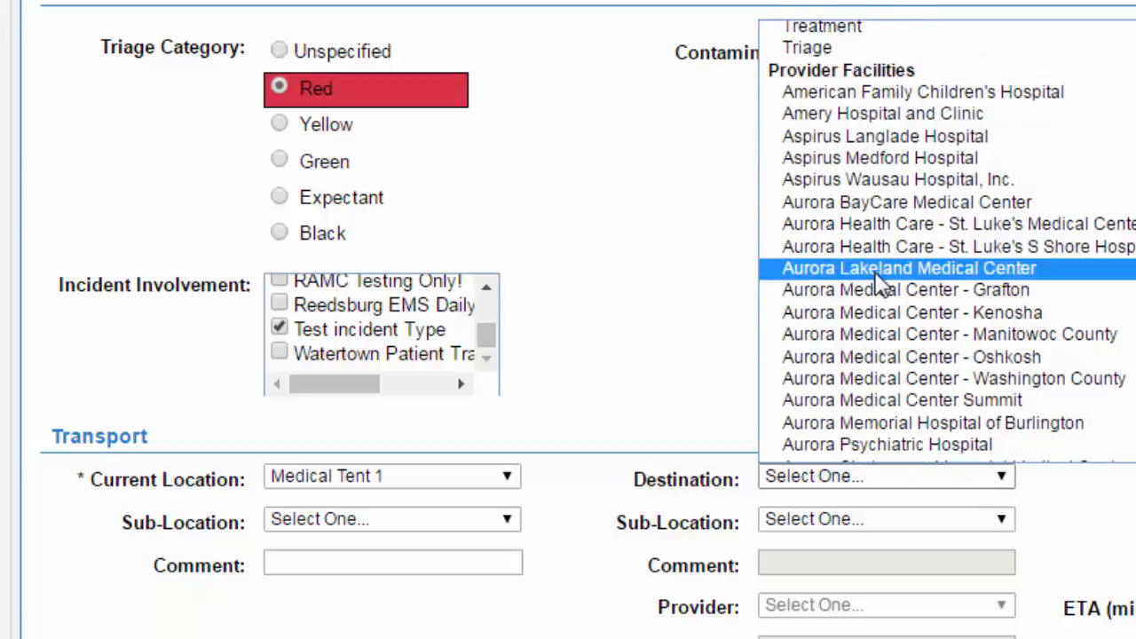
{"action": "left_click", "coordinate": [871, 275]}
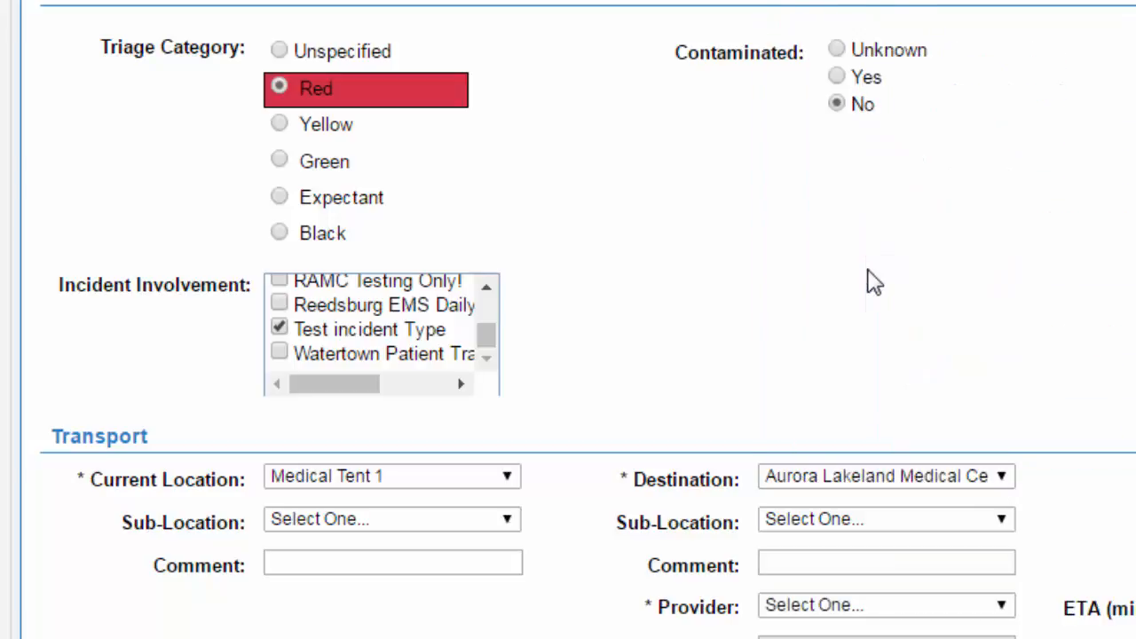
{"action": "left_click", "coordinate": [1002, 522]}
{"action": "left_click", "coordinate": [1014, 510]}
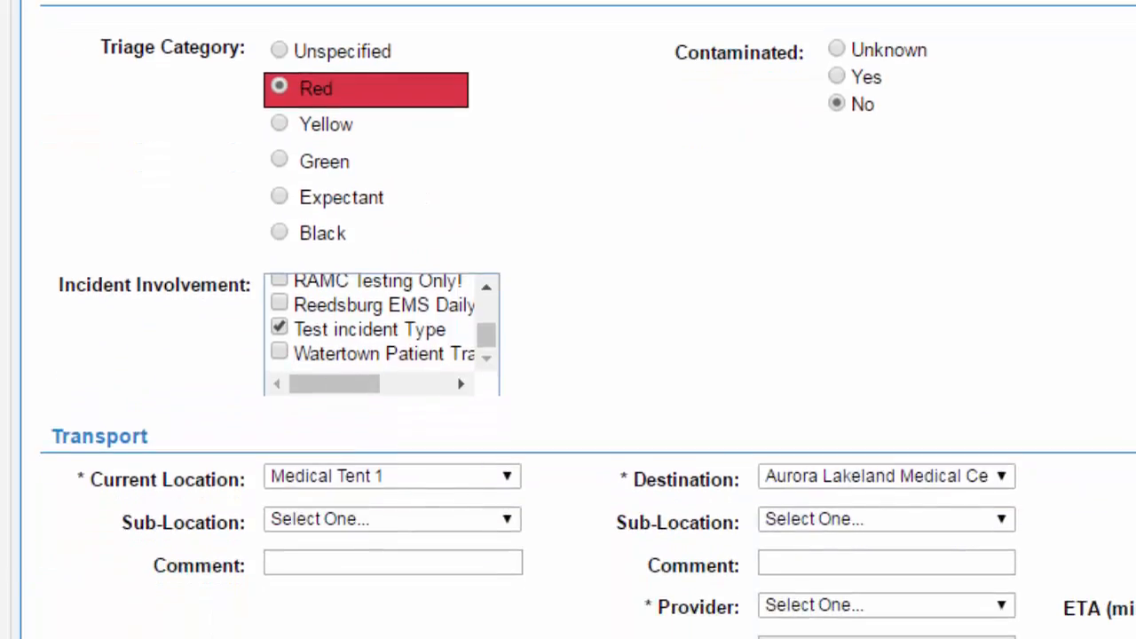
Set the transport provider to Armenia First Resonders.
{"action": "left_click", "coordinate": [1002, 606]}
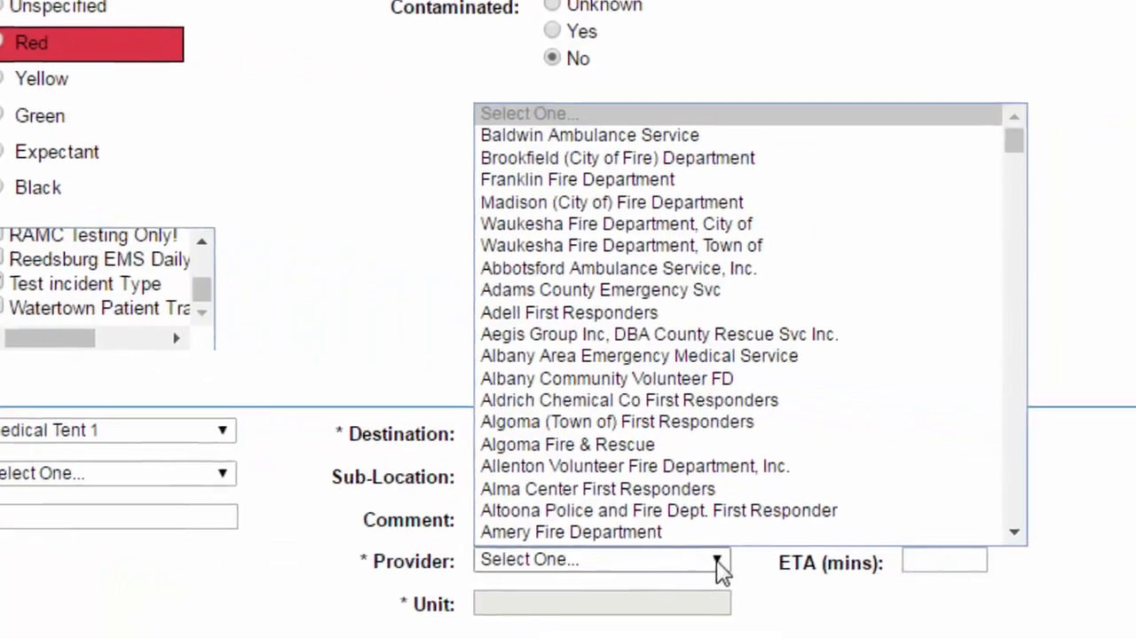
{"action": "left_click_drag", "start_coordinate": [741, 105], "coordinate": [744, 120]}
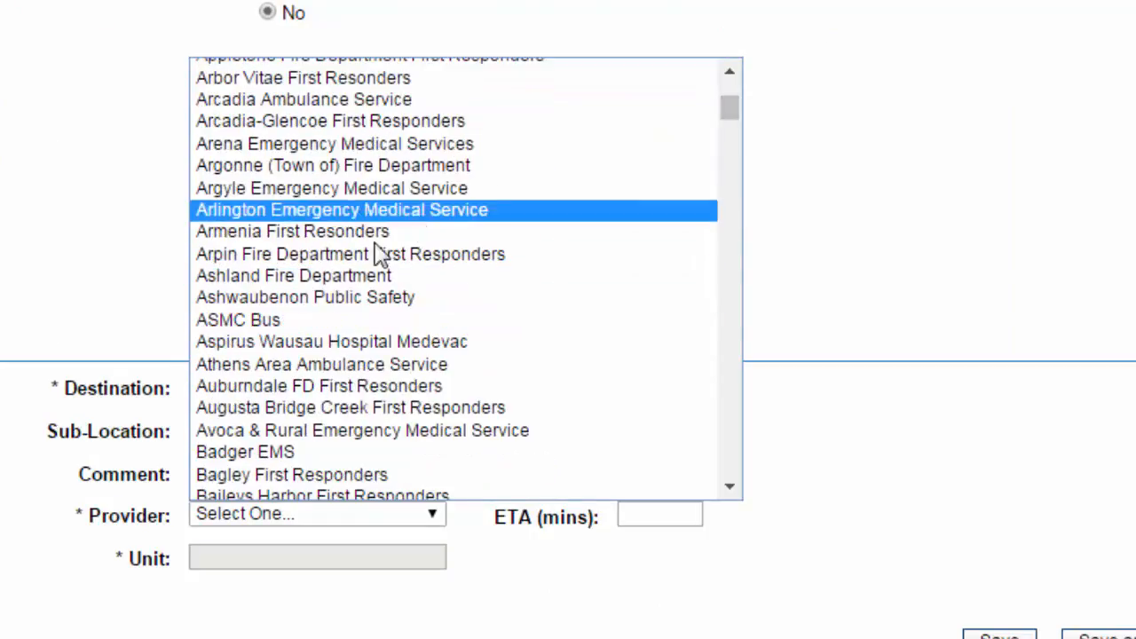
{"action": "left_click", "coordinate": [289, 232]}
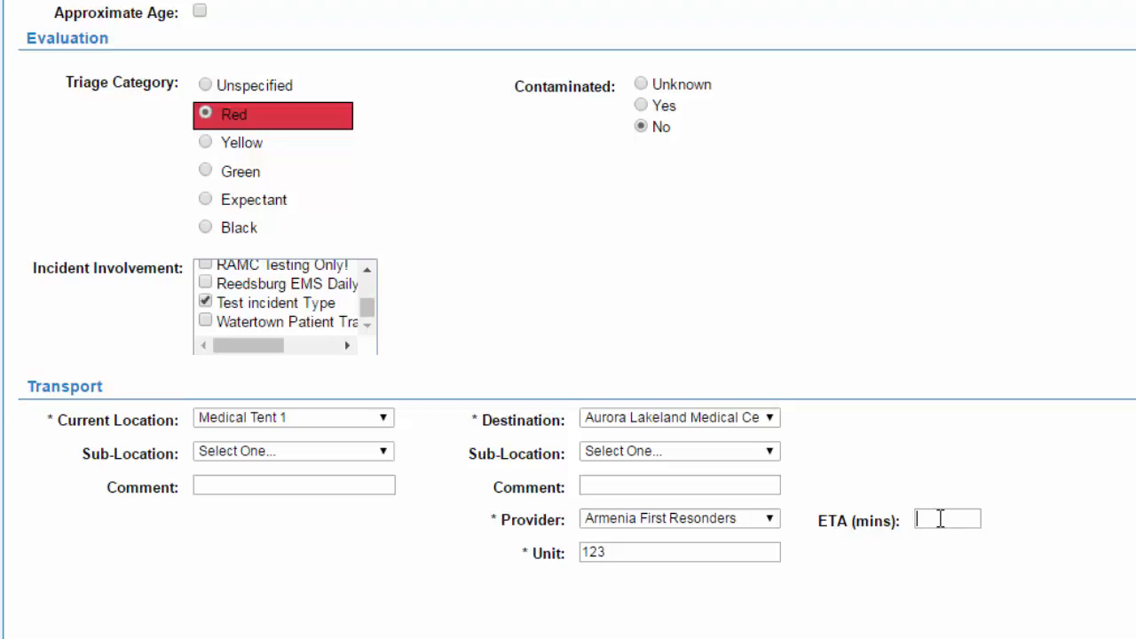
Set the transport ETA to 10 minutes, save the patient and start another MCI triage entry.
{"action": "left_click", "coordinate": [939, 520]}
{"action": "type", "text": "10"}
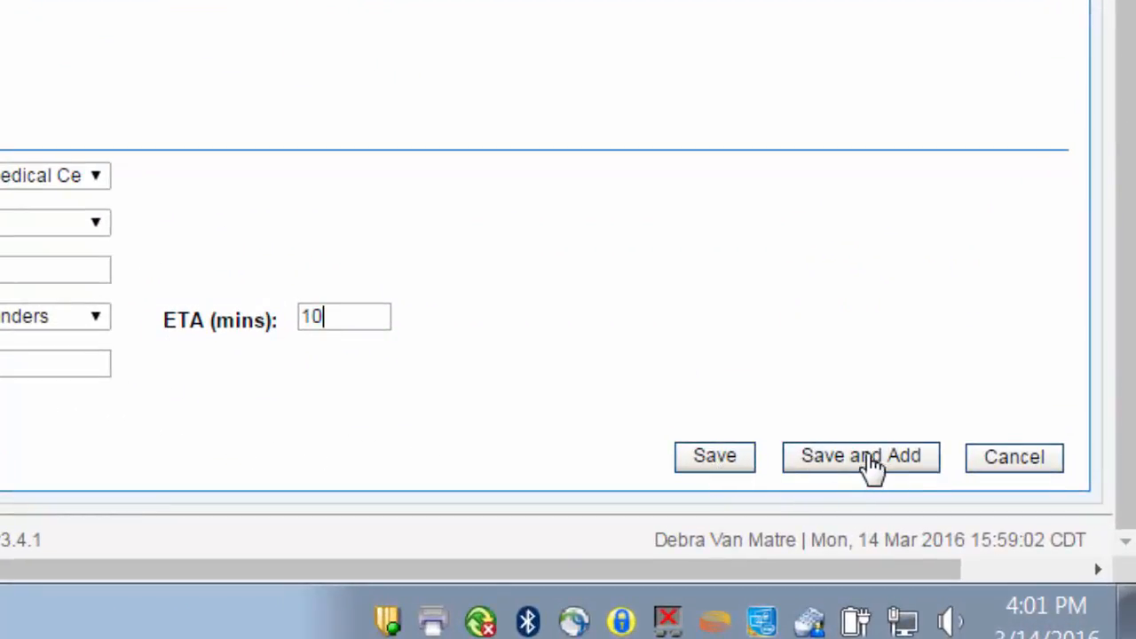
{"action": "left_click", "coordinate": [873, 466]}
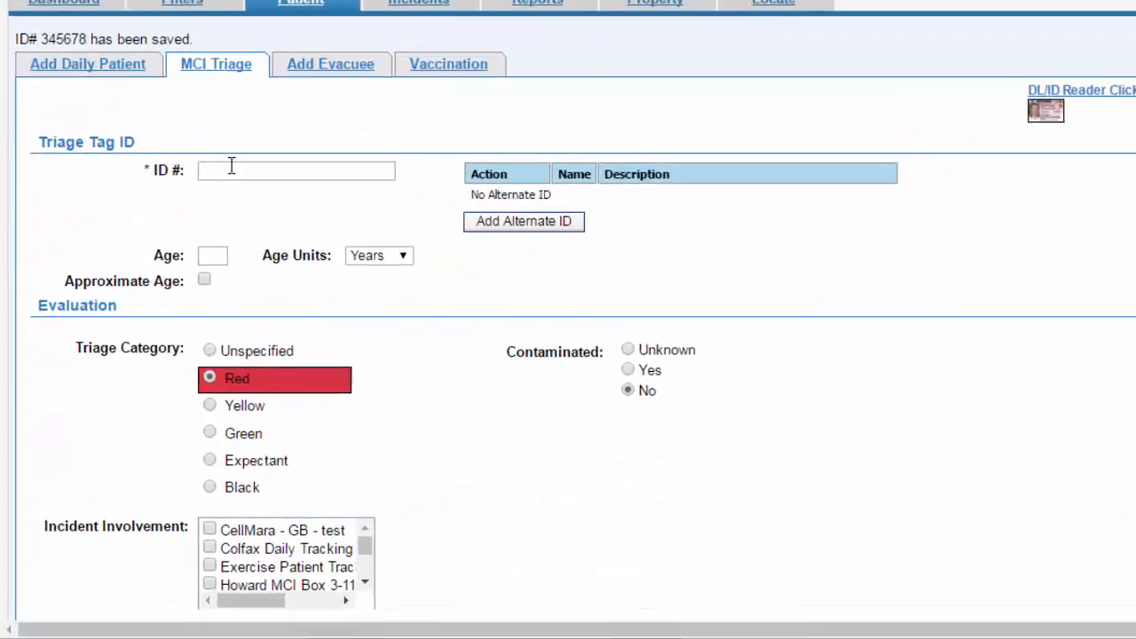
Enter the new patient's triage tag ID and age of 30 years, and set both contaminated and decontaminated to Yes.
{"action": "left_click", "coordinate": [231, 166]}
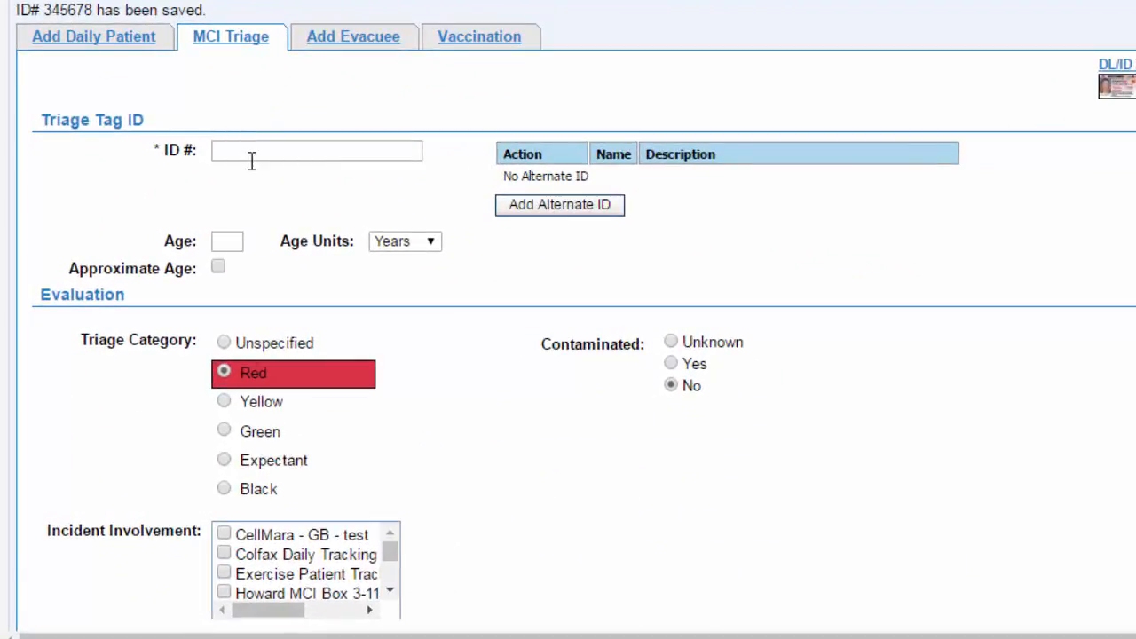
{"action": "type", "text": "2356"}
{"action": "left_click", "coordinate": [671, 364]}
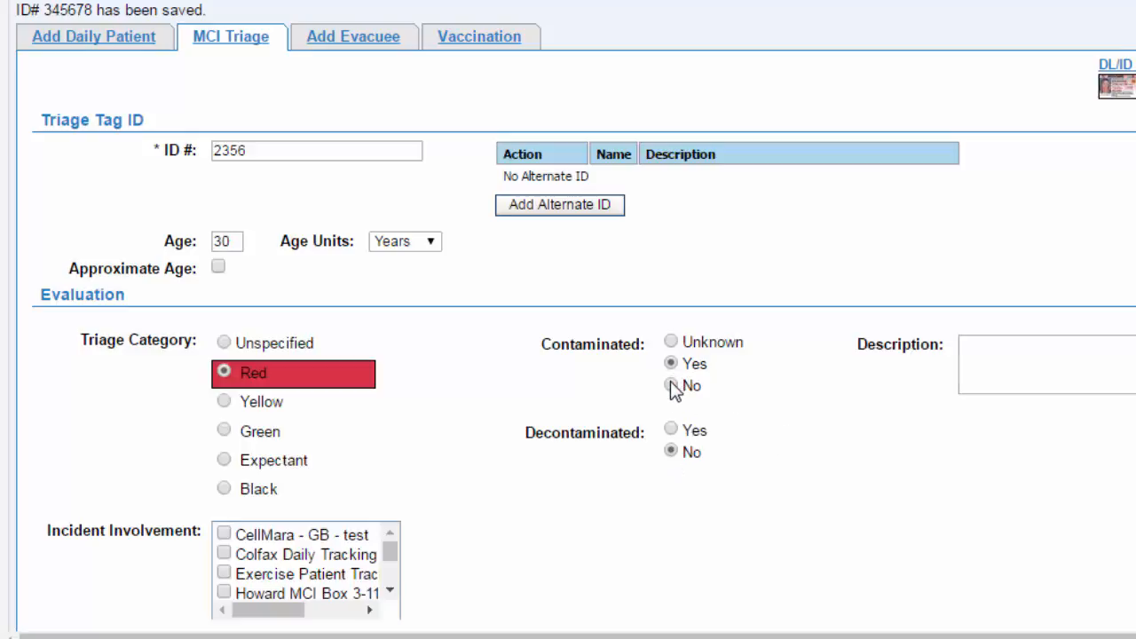
{"action": "left_click", "coordinate": [671, 431]}
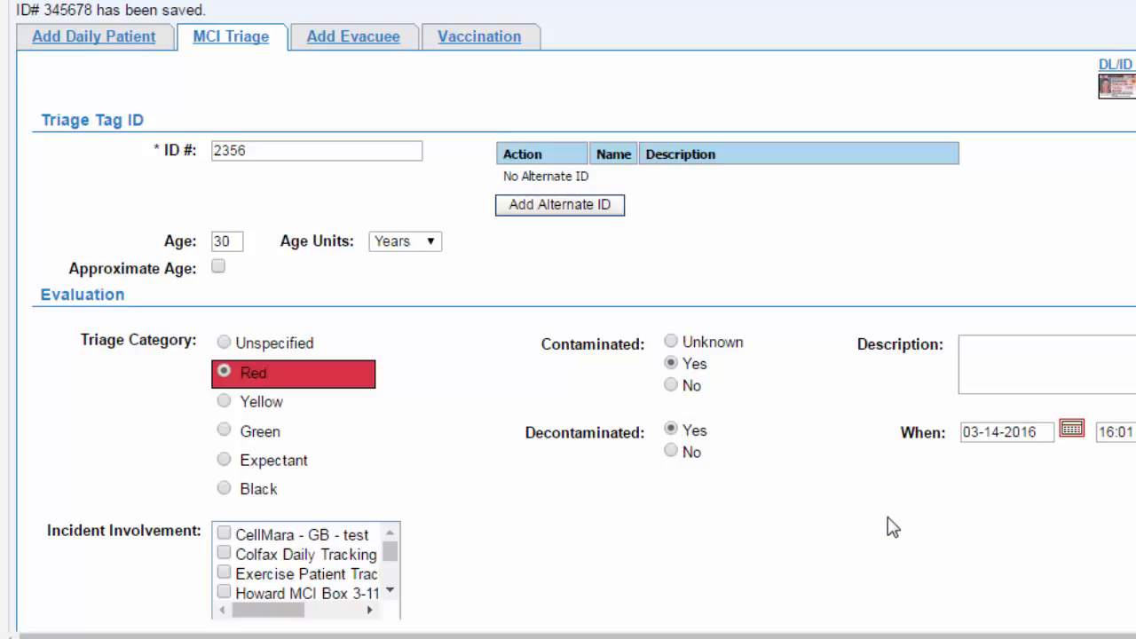
Assign the patient to Test incident Type, with current location Triage and triage category Green.
{"action": "scroll", "coordinate": [887, 518], "scroll_direction": "down", "scroll_amount": 4}
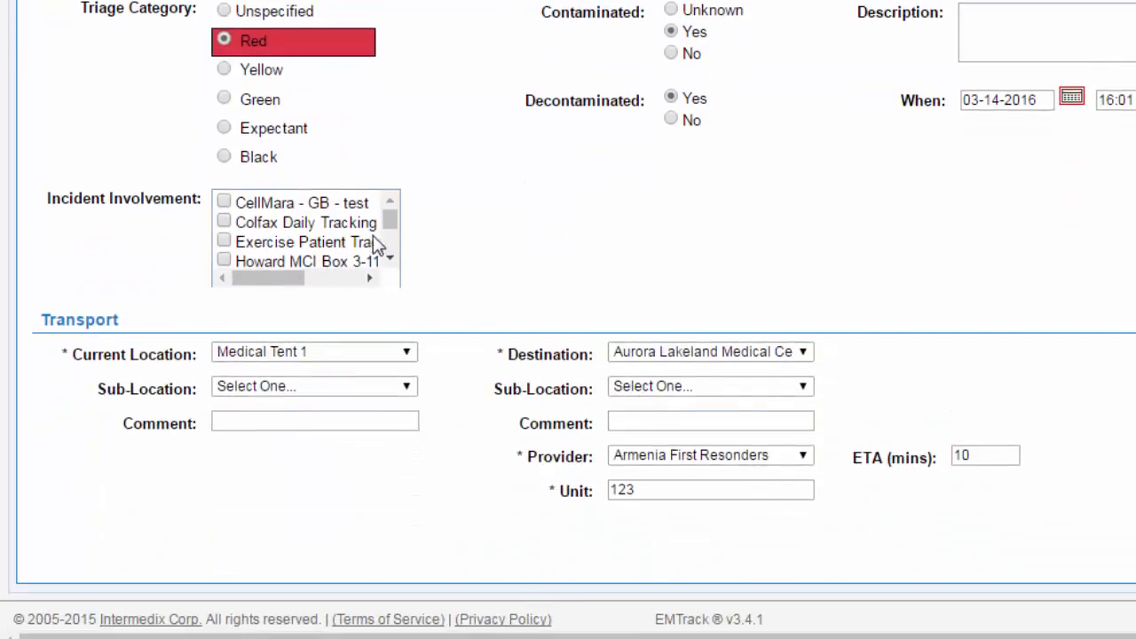
{"action": "left_click_drag", "start_coordinate": [393, 222], "coordinate": [391, 252]}
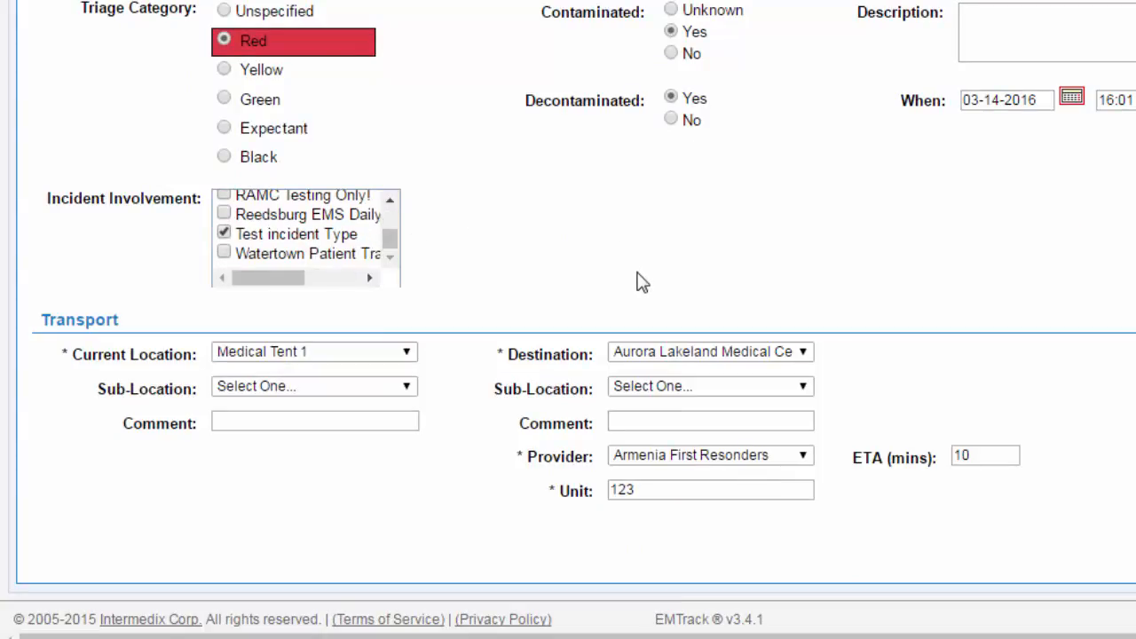
{"action": "left_click", "coordinate": [406, 355]}
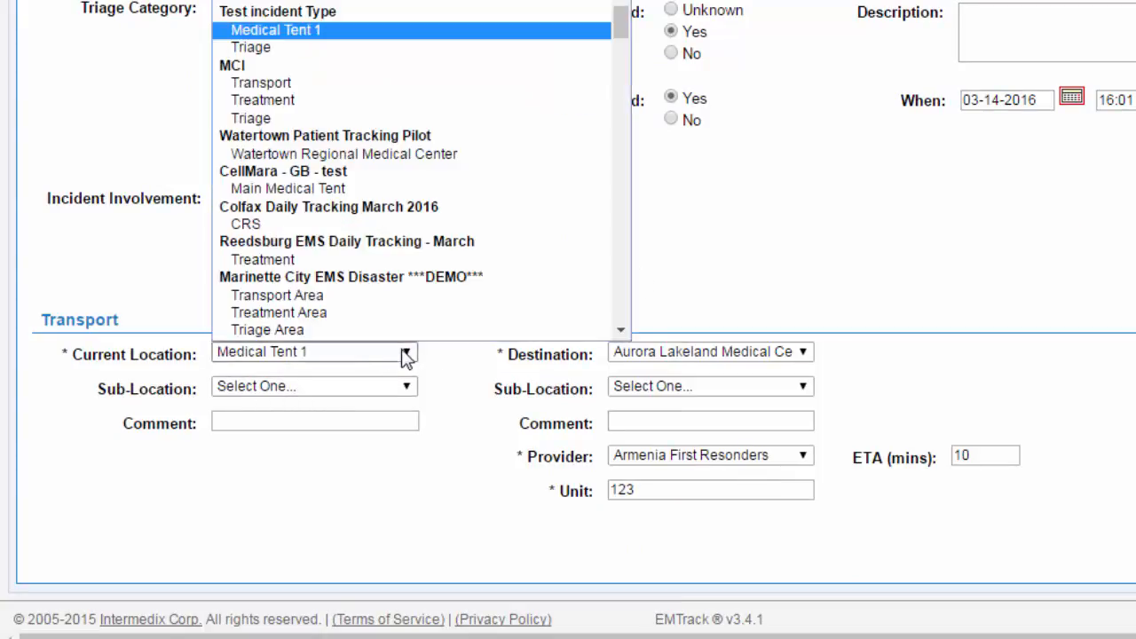
{"action": "left_click", "coordinate": [274, 47]}
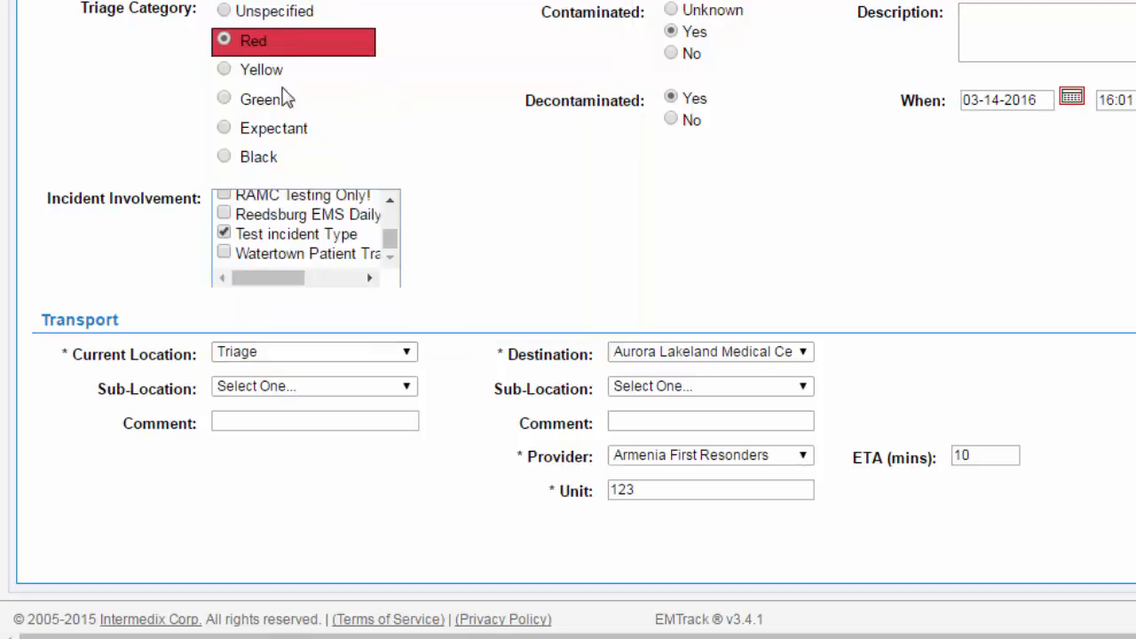
{"action": "left_click", "coordinate": [224, 99]}
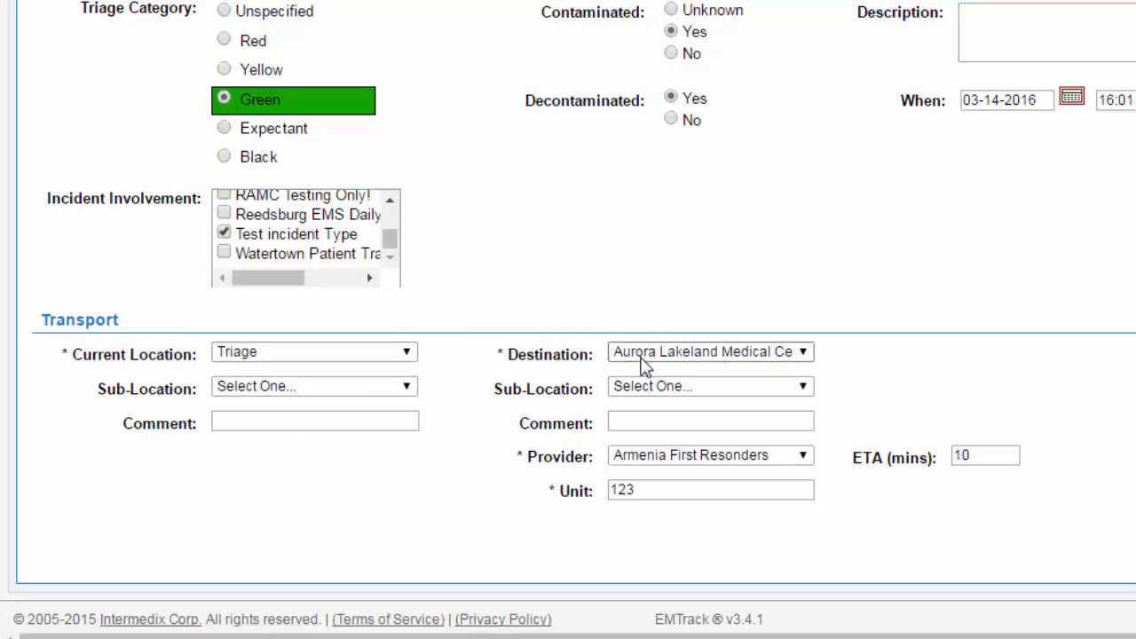
Set the destination to Aurora Health Care - St. Luke's Medical Center, the provider to Argyle Emergency Medical Service and the unit to 333.
{"action": "left_click", "coordinate": [809, 356]}
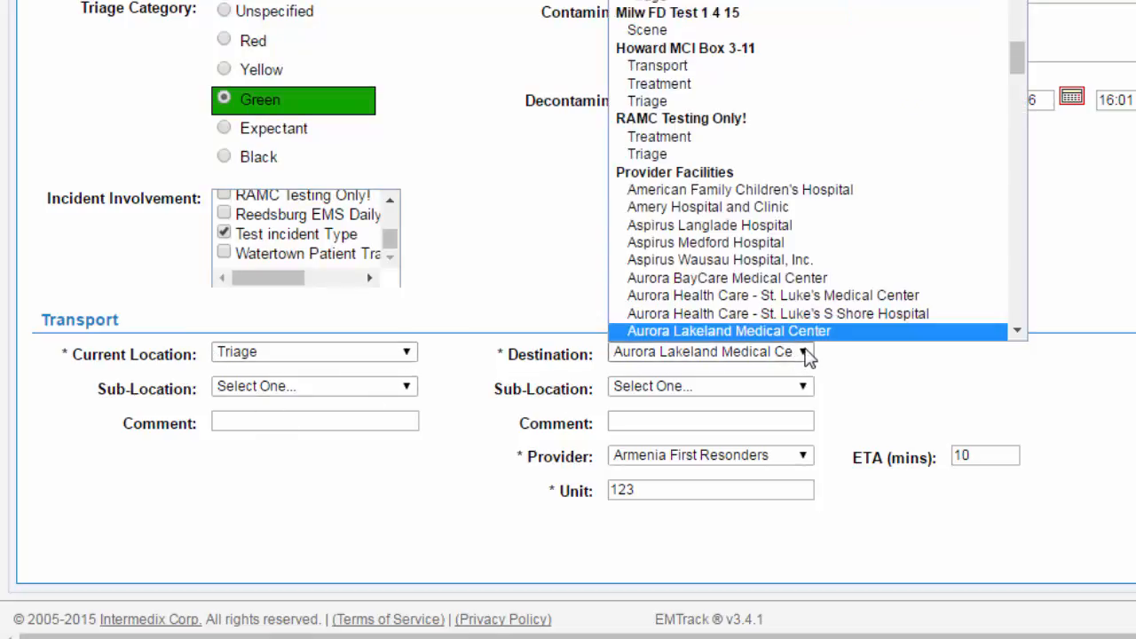
{"action": "left_click", "coordinate": [755, 296]}
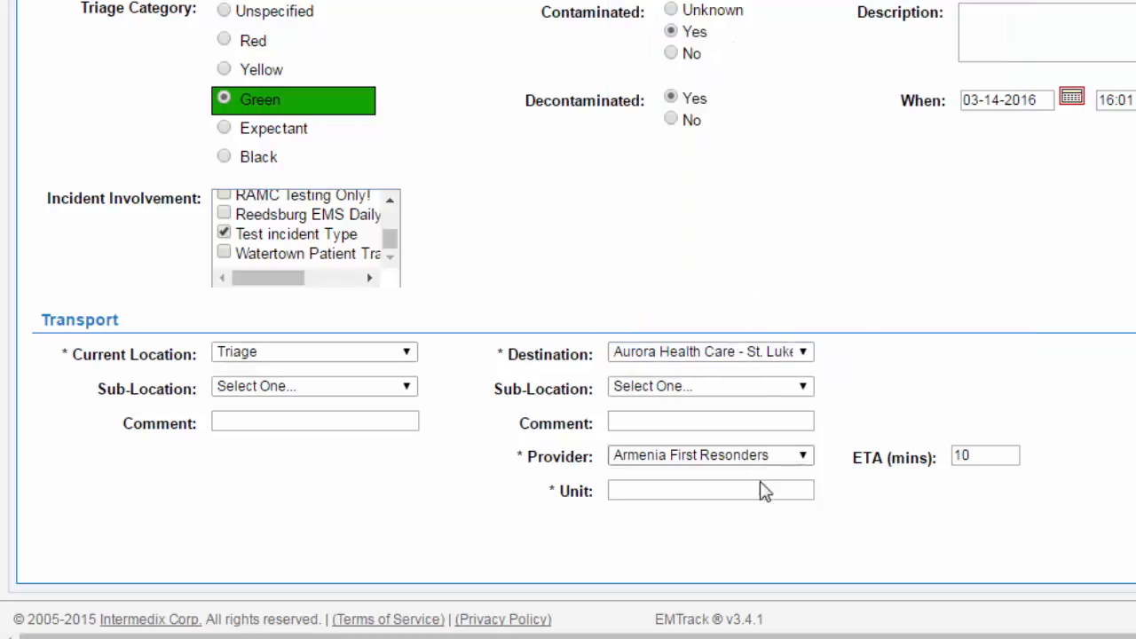
{"action": "left_click", "coordinate": [806, 458]}
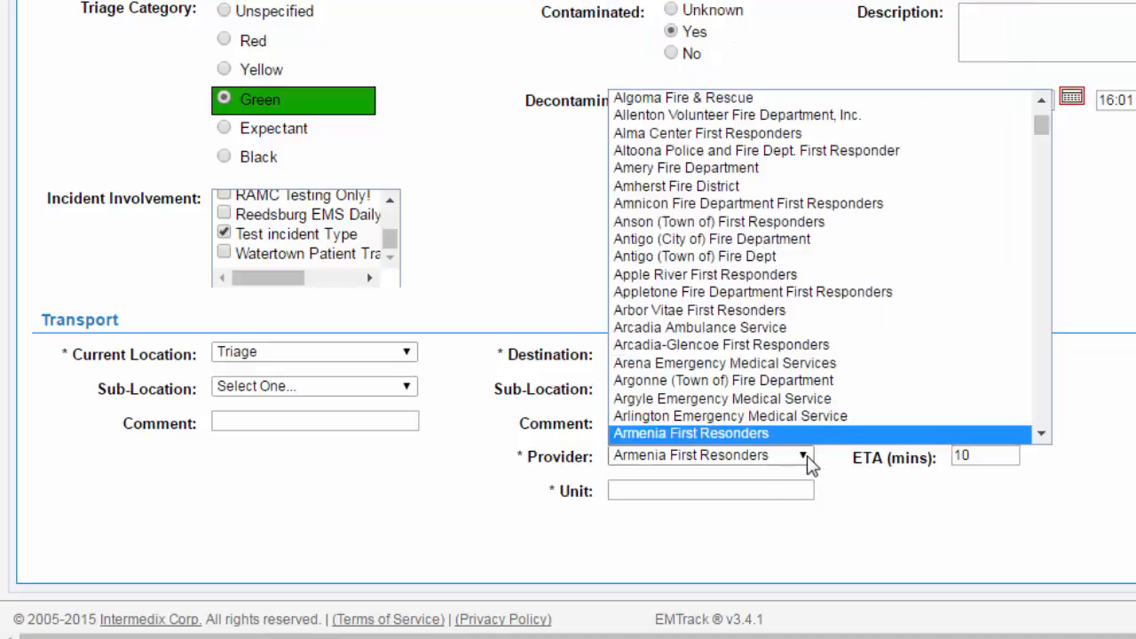
{"action": "left_click", "coordinate": [715, 401]}
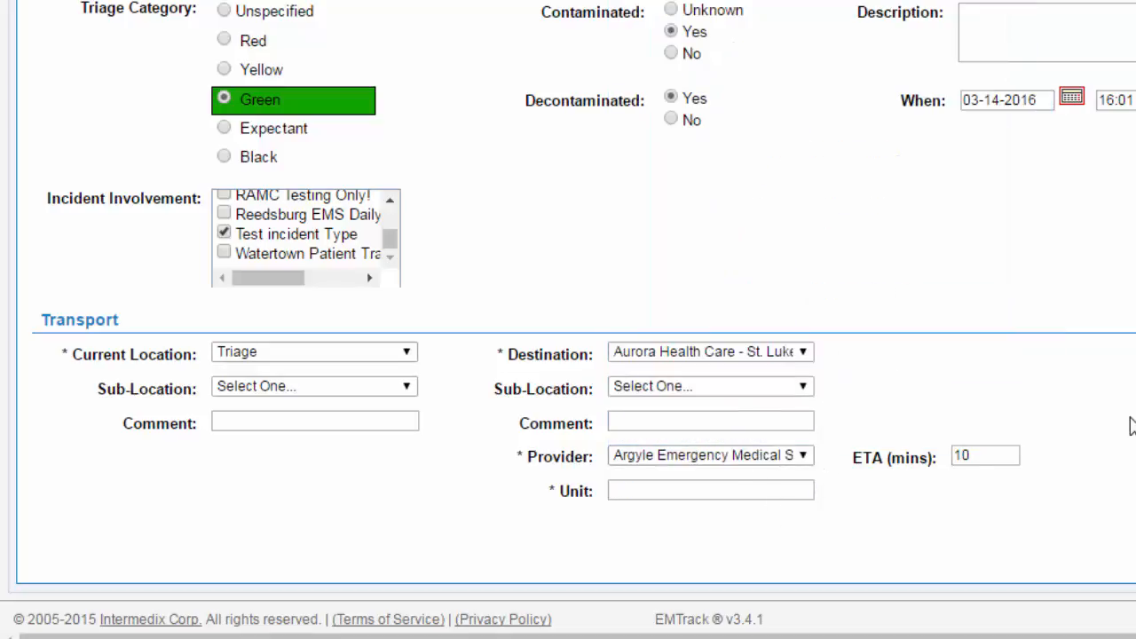
{"action": "left_click", "coordinate": [698, 480]}
{"action": "type", "text": "333"}
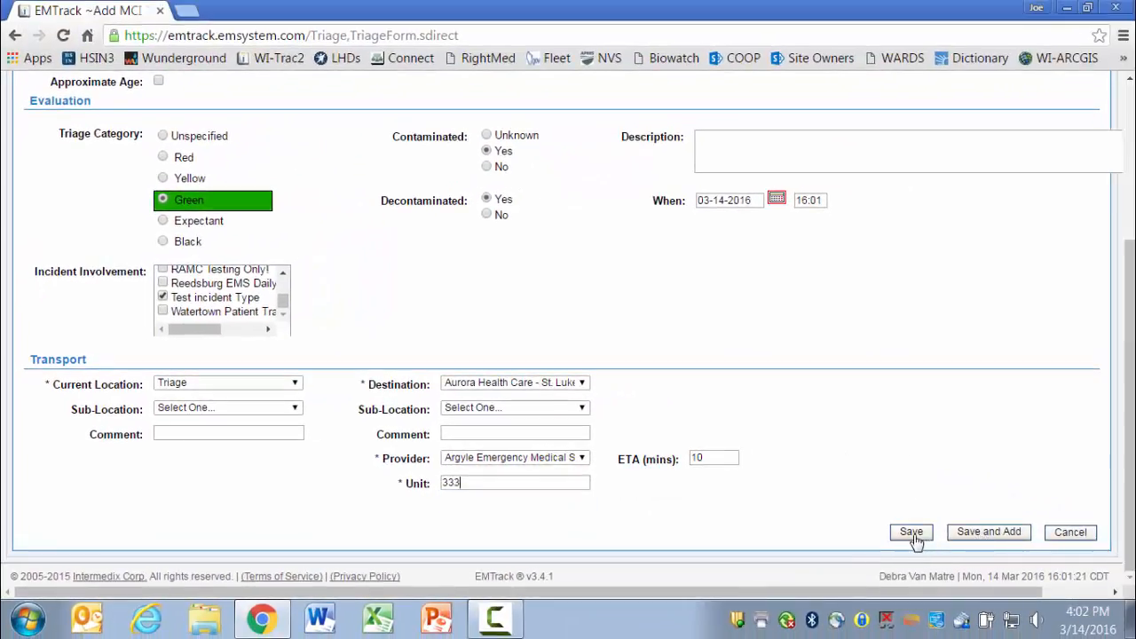
Enter "amonia" as the contamination description and save the patient.
{"action": "left_click", "coordinate": [912, 534]}
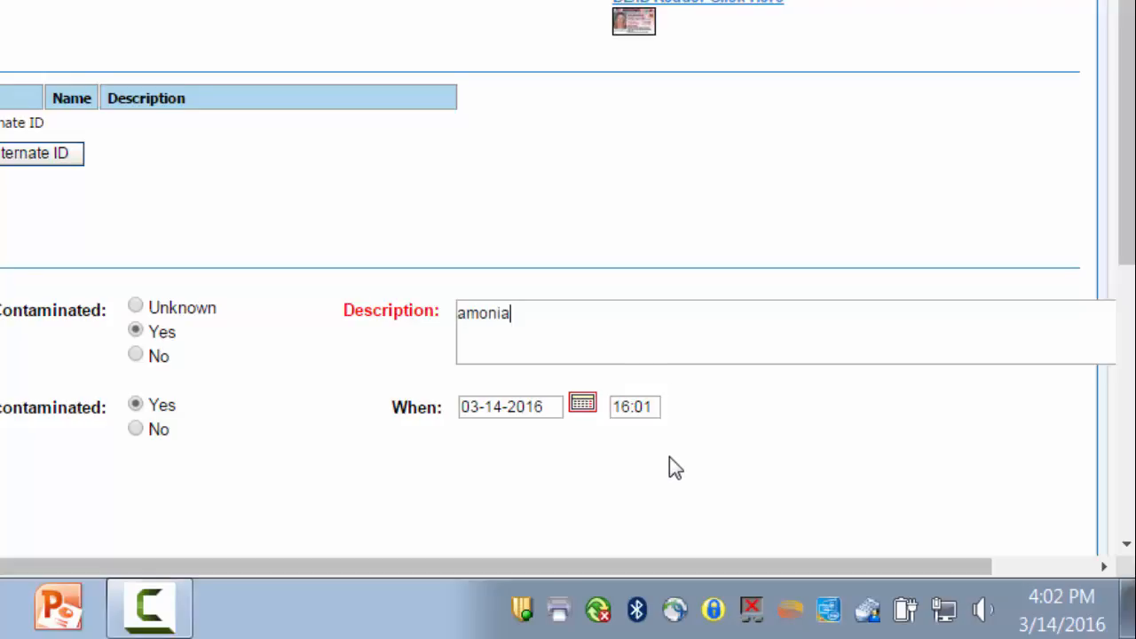
{"action": "scroll", "coordinate": [320, 482], "scroll_direction": "down", "scroll_amount": 4}
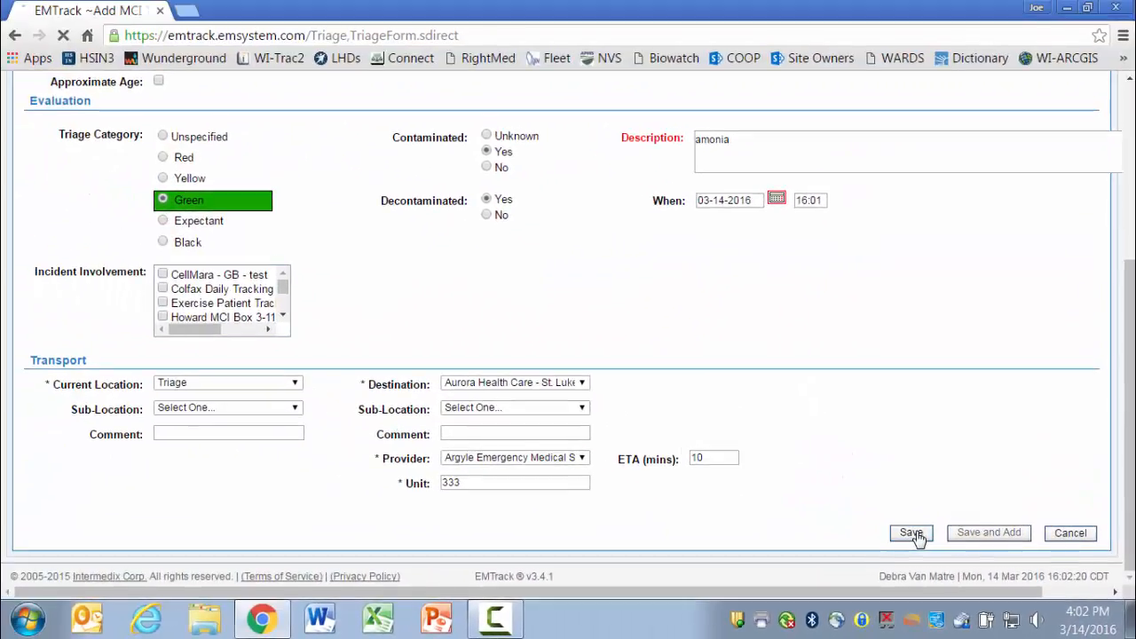
{"action": "left_click", "coordinate": [887, 522]}
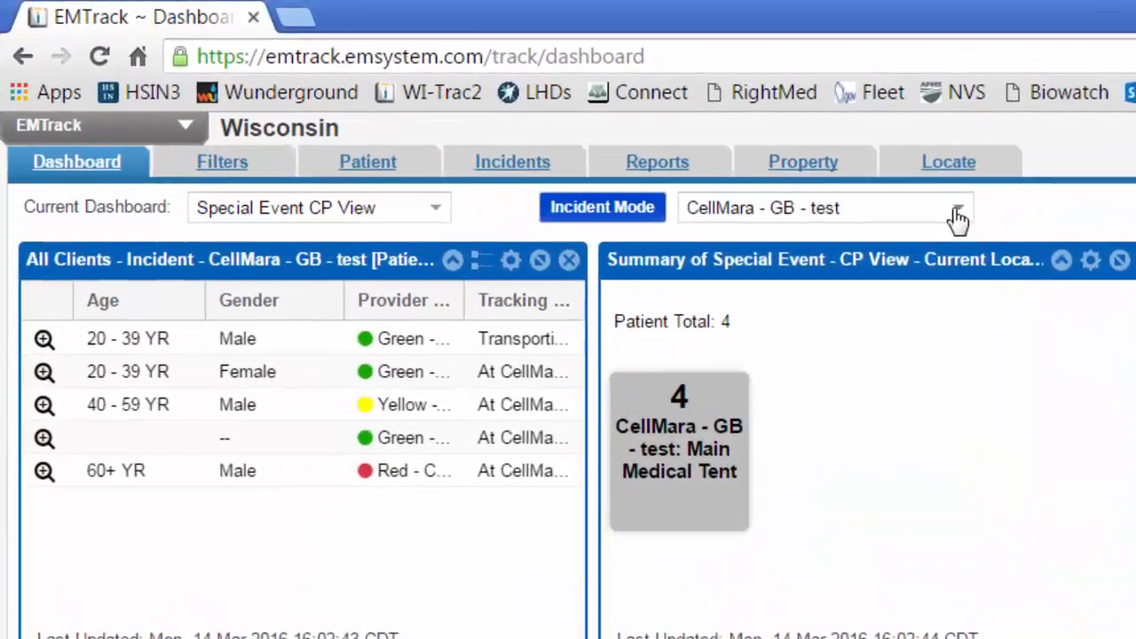
Switch the dashboard's incident to Test incident Type.
{"action": "left_click", "coordinate": [966, 215]}
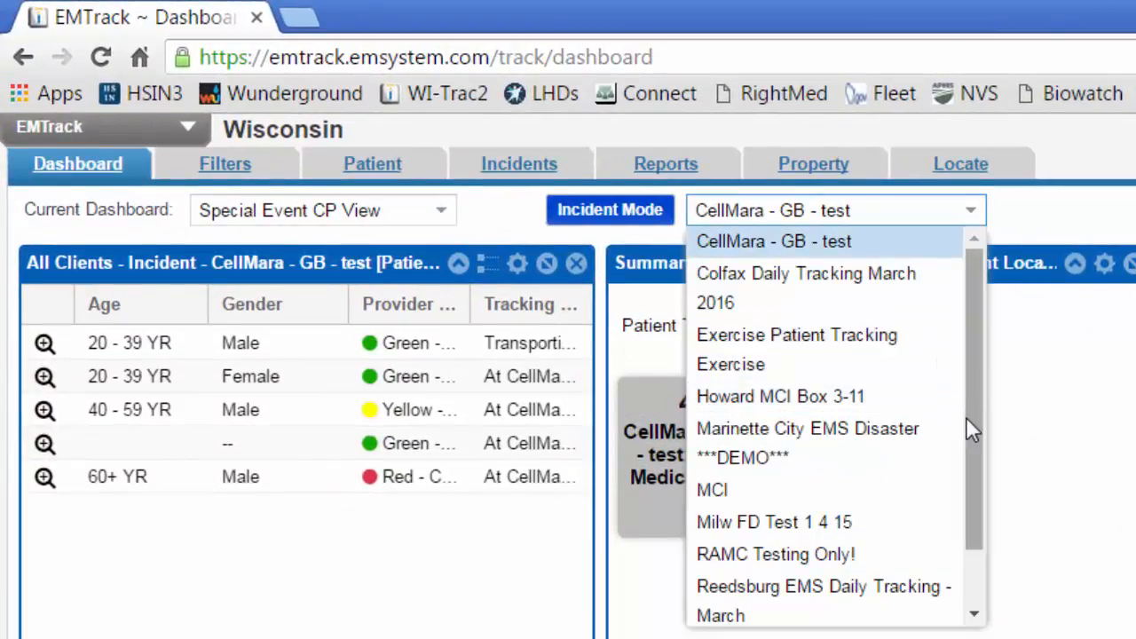
{"action": "left_click_drag", "start_coordinate": [968, 417], "coordinate": [975, 550]}
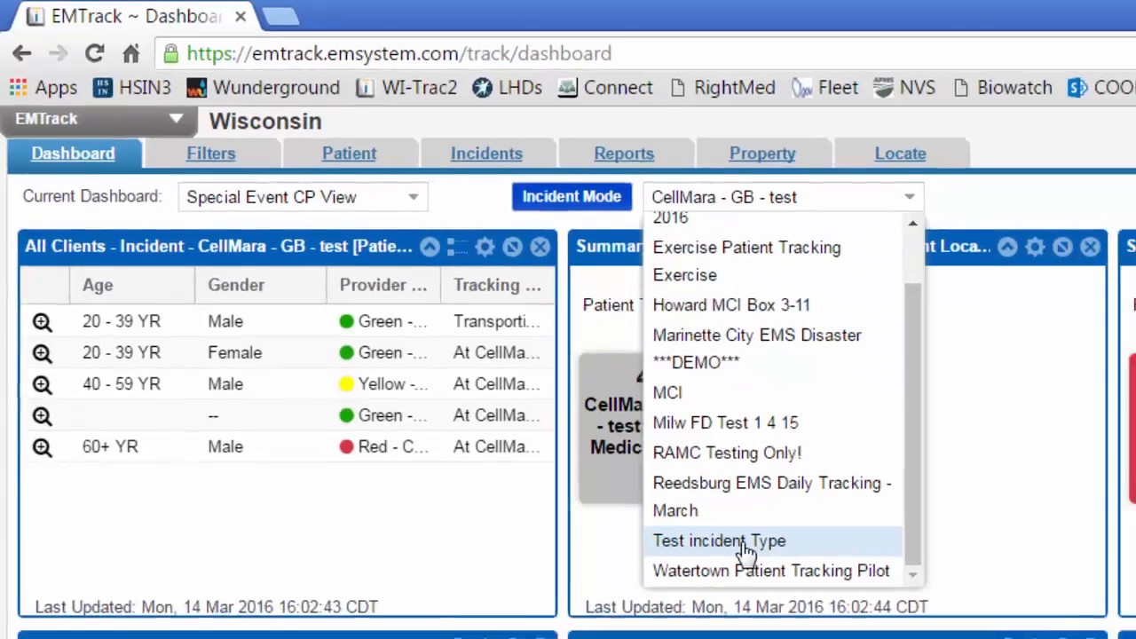
{"action": "left_click", "coordinate": [781, 579]}
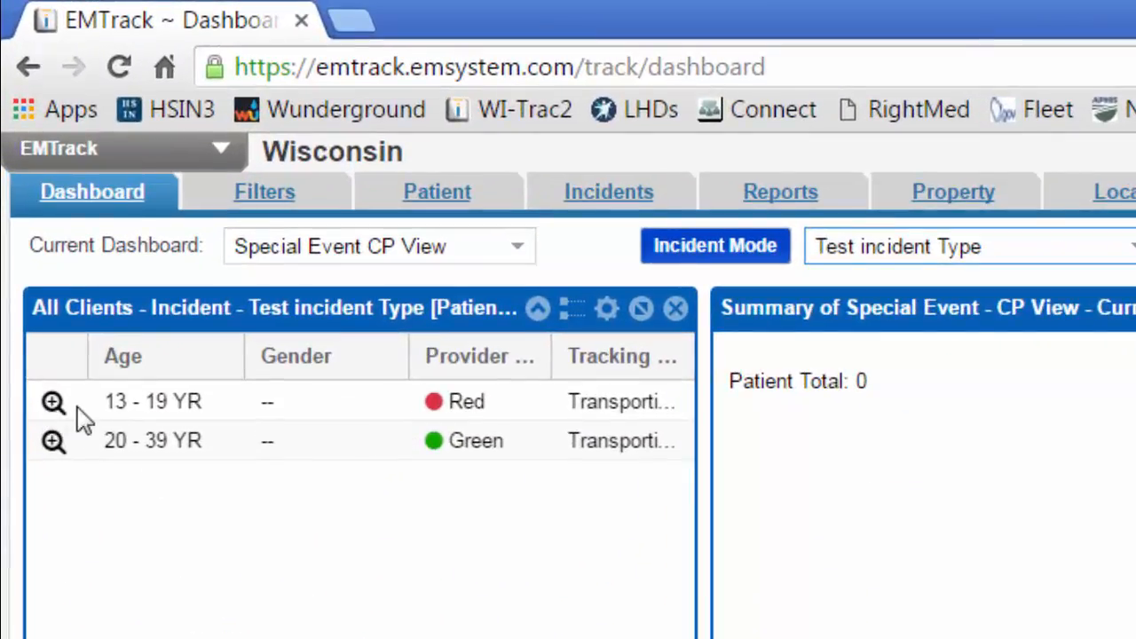
Submit transport of the Red 13 - 19 YR patient to Aurora Lakeland Medical Center via Armenia First Resonders, unit 123, and close the patient details.
{"action": "left_click", "coordinate": [53, 401]}
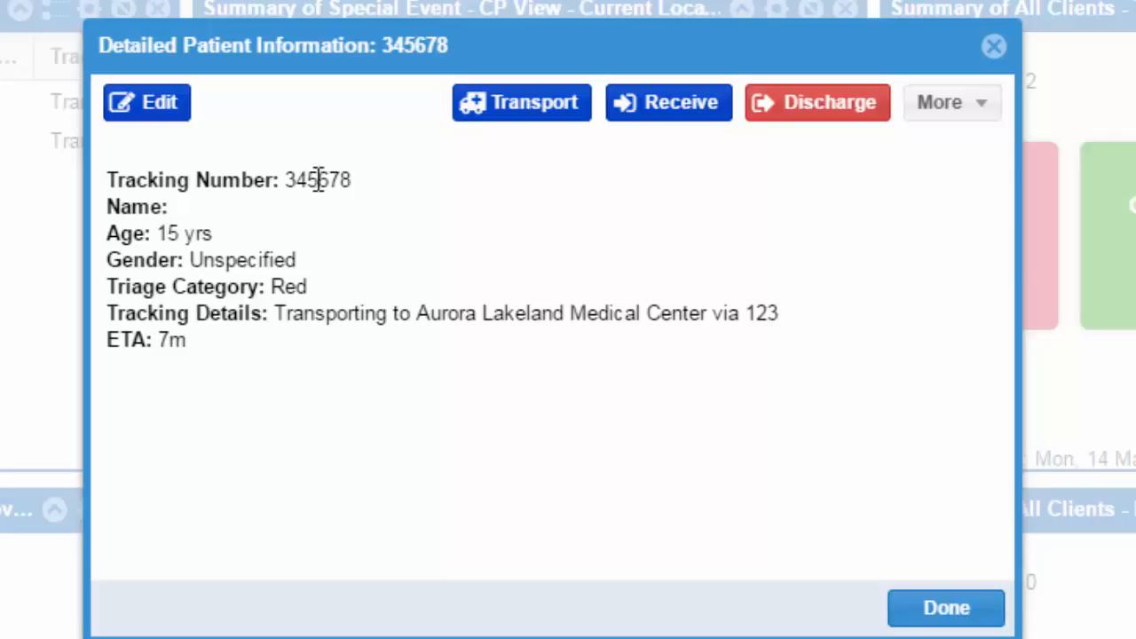
{"action": "left_click", "coordinate": [552, 116]}
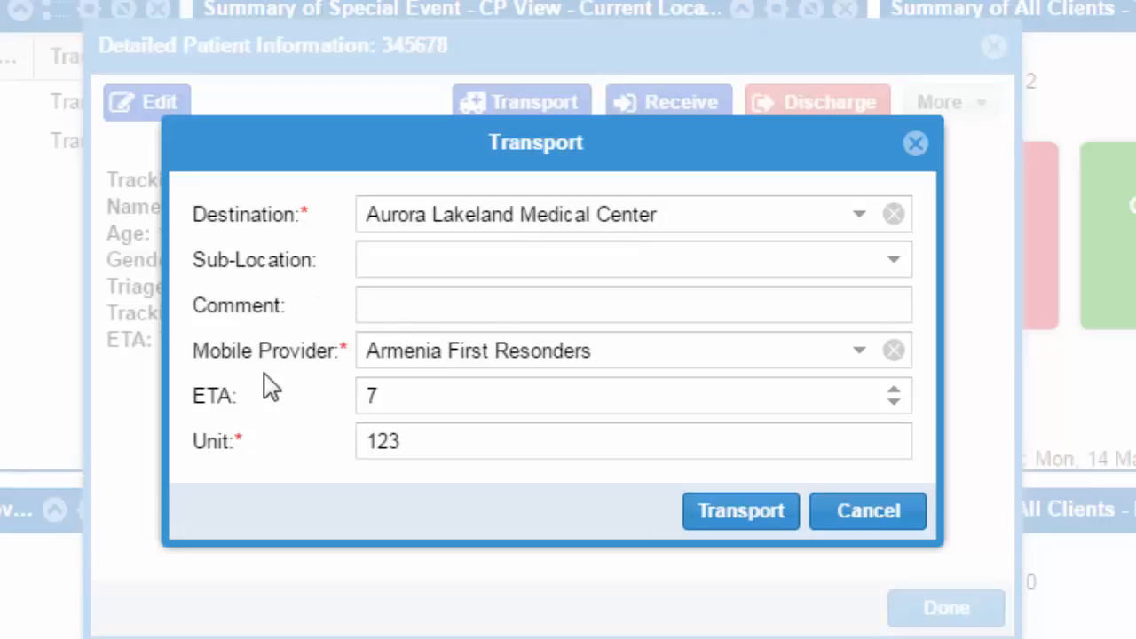
{"action": "left_click", "coordinate": [726, 513]}
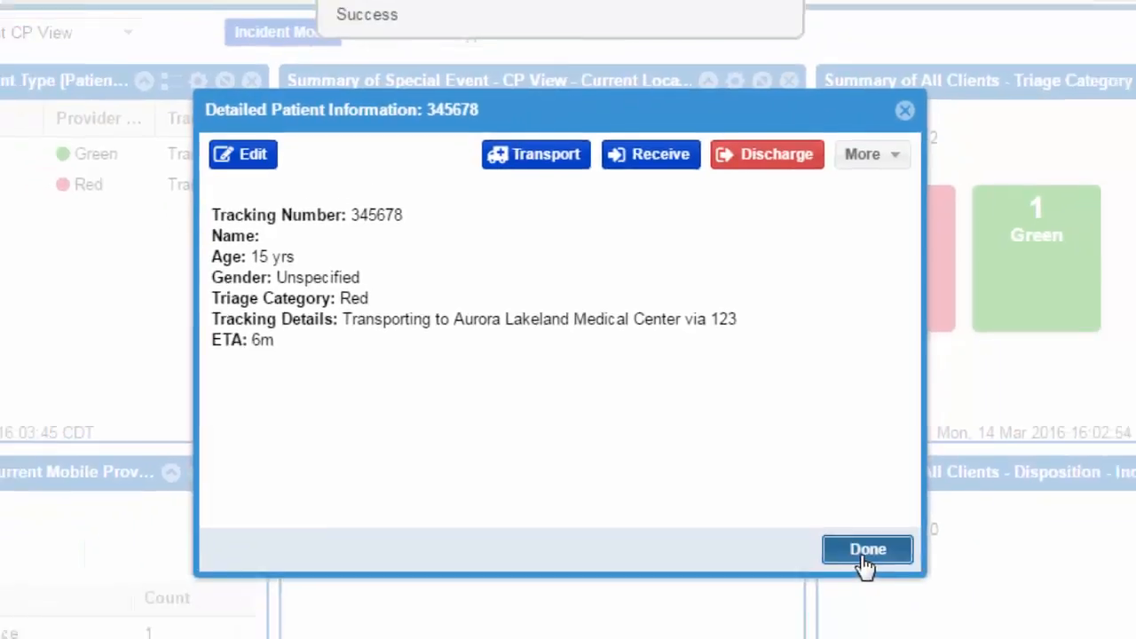
{"action": "left_click", "coordinate": [948, 621]}
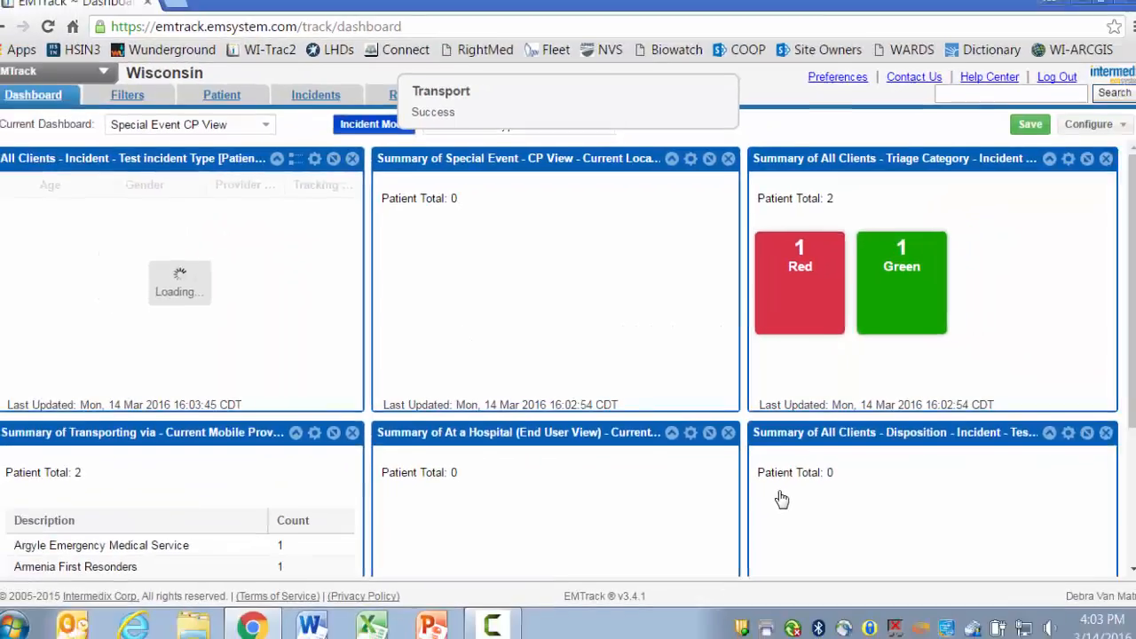
Receive the Red 13 - 19 YR patient at Aurora Lakeland Medical Center and close the patient details.
{"action": "scroll", "coordinate": [883, 504], "scroll_direction": "down", "scroll_amount": 3}
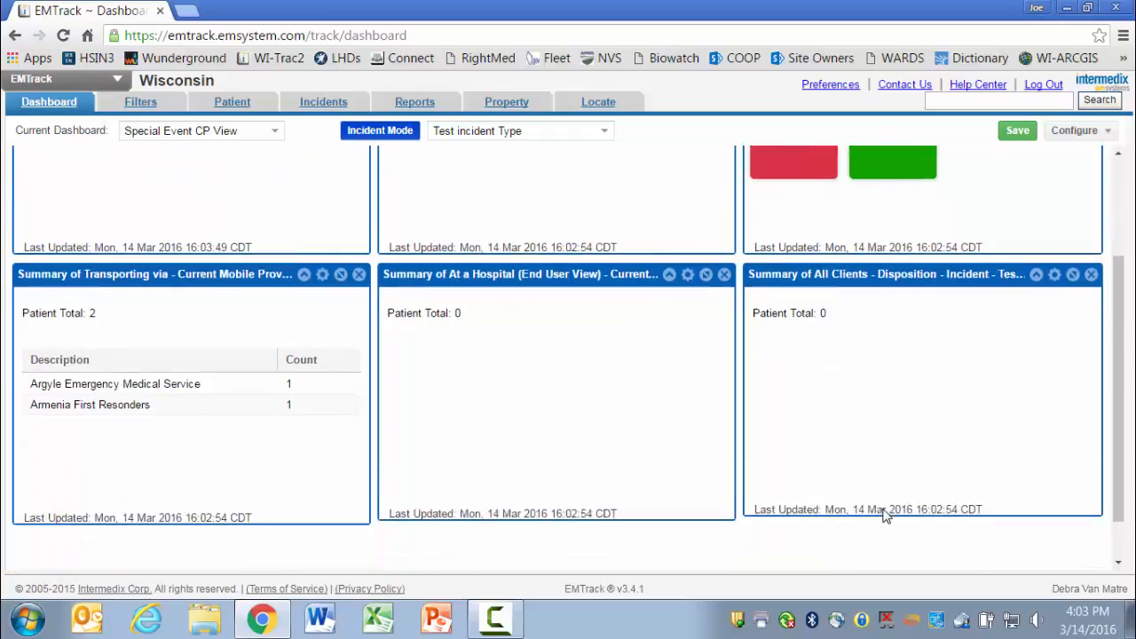
{"action": "scroll", "coordinate": [901, 501], "scroll_direction": "up", "scroll_amount": 3}
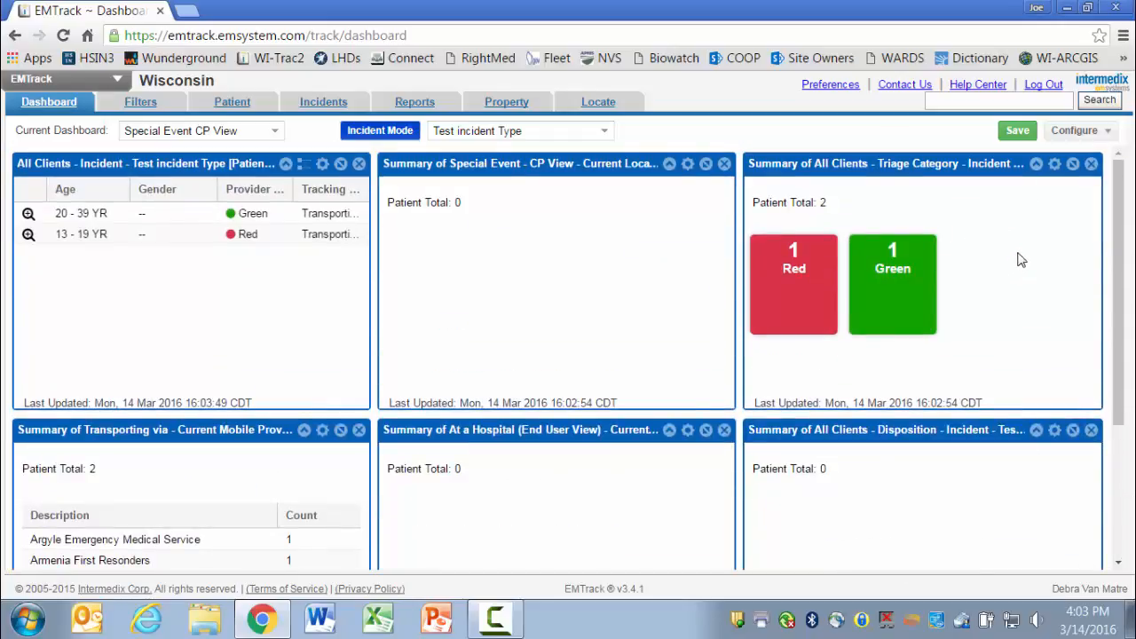
{"action": "scroll", "coordinate": [470, 460], "scroll_direction": "down", "scroll_amount": 3}
{"action": "scroll", "coordinate": [489, 444], "scroll_direction": "up", "scroll_amount": 3}
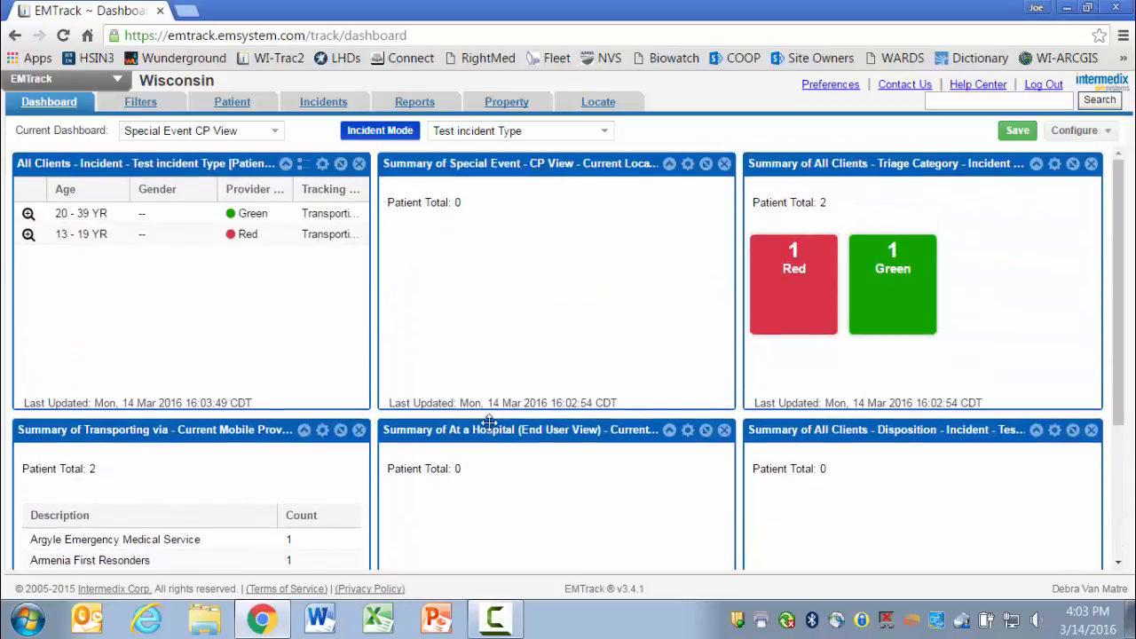
{"action": "left_click", "coordinate": [27, 235]}
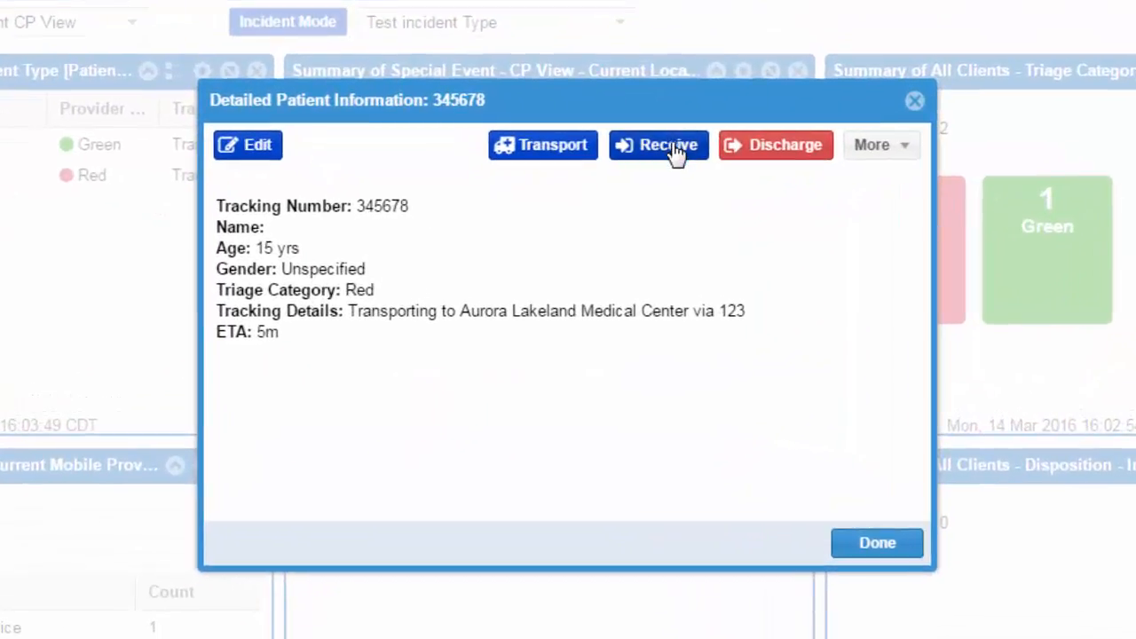
{"action": "left_click", "coordinate": [673, 150]}
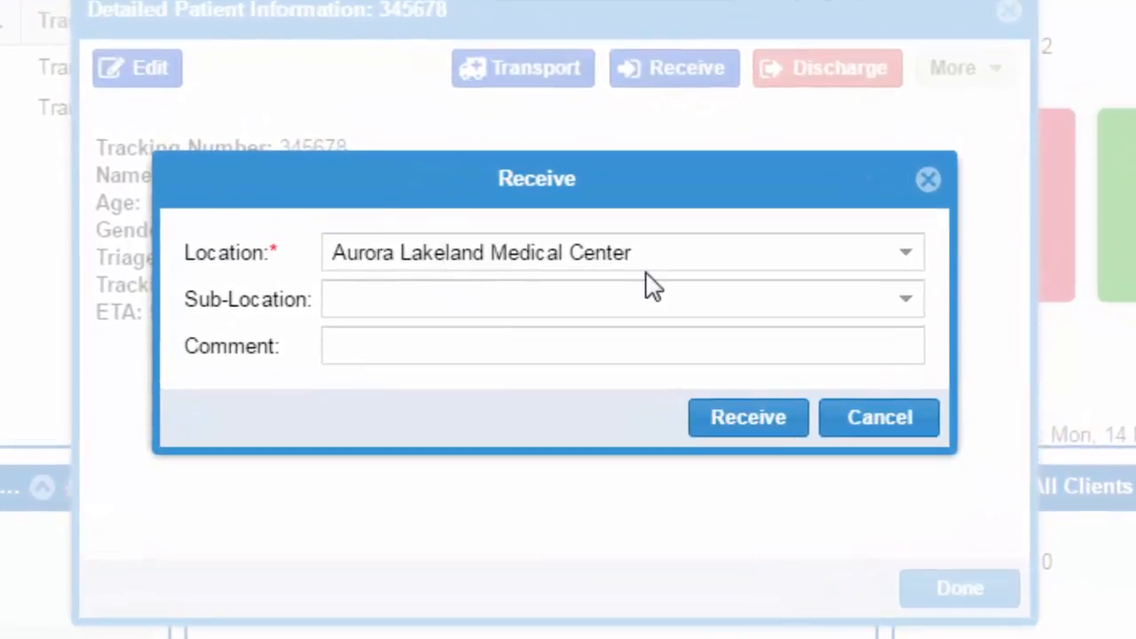
{"action": "left_click", "coordinate": [748, 433]}
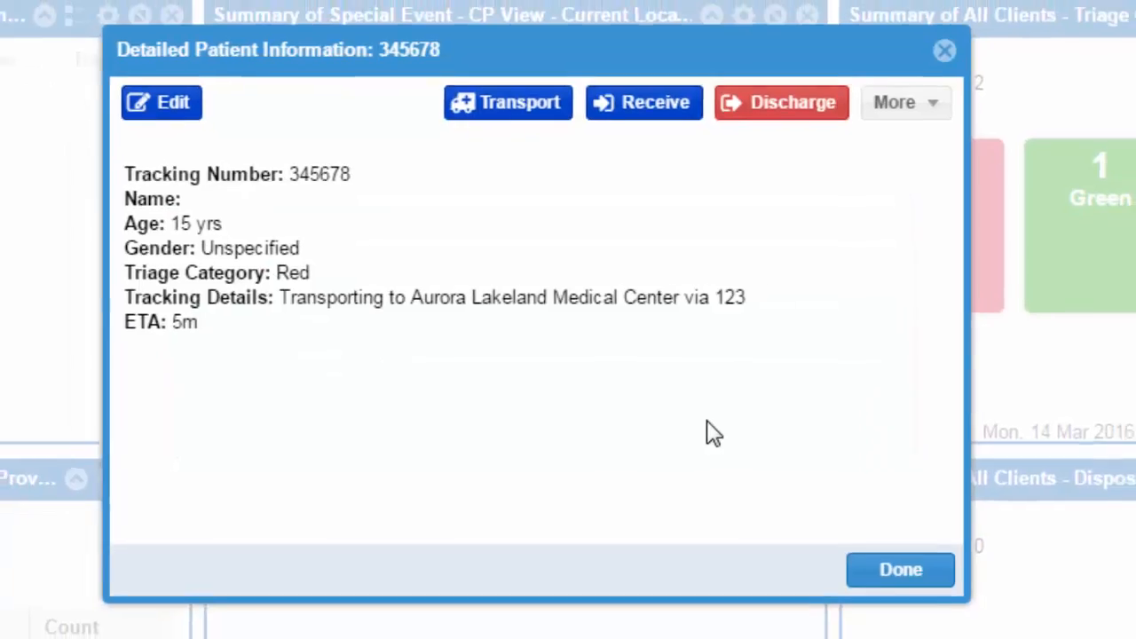
{"action": "left_click", "coordinate": [892, 562]}
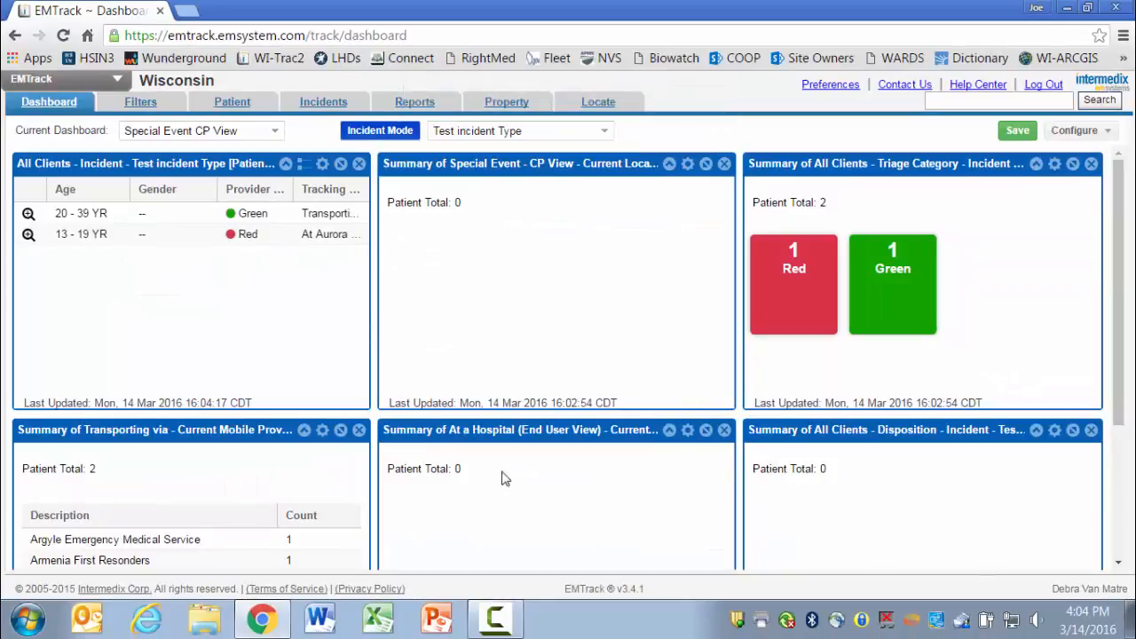
Examine the dashboard's patient summaries for transporting providers and hospital arrivals.
{"action": "scroll", "coordinate": [535, 504], "scroll_direction": "down", "scroll_amount": 3}
{"action": "scroll", "coordinate": [542, 502], "scroll_direction": "up", "scroll_amount": 3}
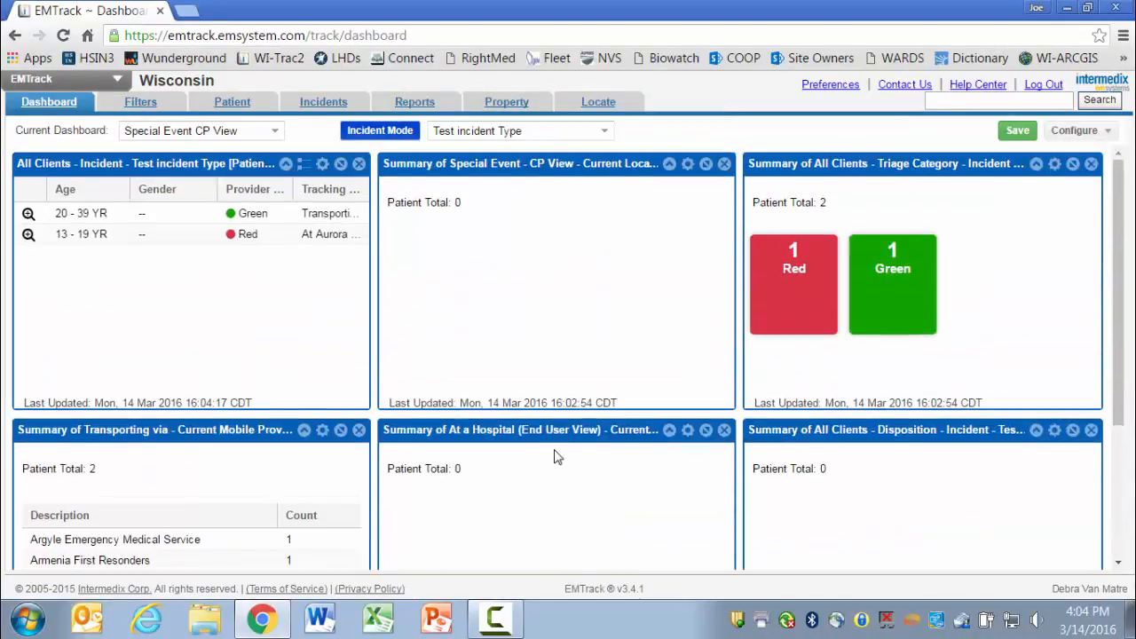
{"action": "scroll", "coordinate": [557, 452], "scroll_direction": "down", "scroll_amount": 3}
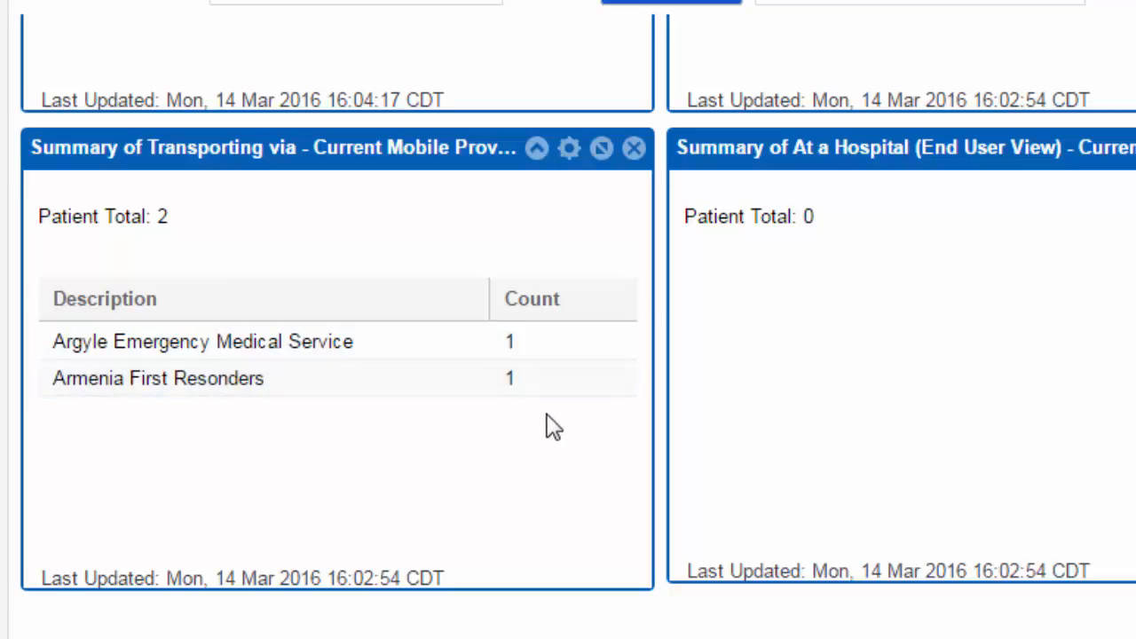
{"action": "scroll", "coordinate": [554, 428], "scroll_direction": "up", "scroll_amount": 4}
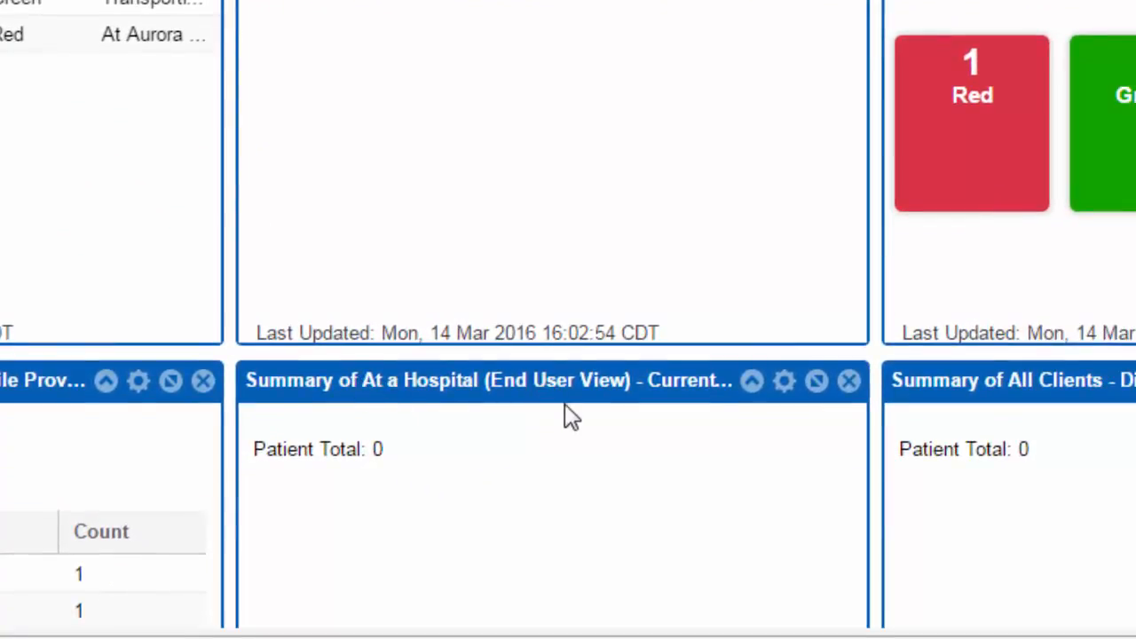
Look over the Special Event CP View patient summaries and switch the current dashboard to Hospital View (End User).
{"action": "scroll", "coordinate": [581, 421], "scroll_direction": "down", "scroll_amount": 4}
{"action": "scroll", "coordinate": [652, 245], "scroll_direction": "up", "scroll_amount": 4}
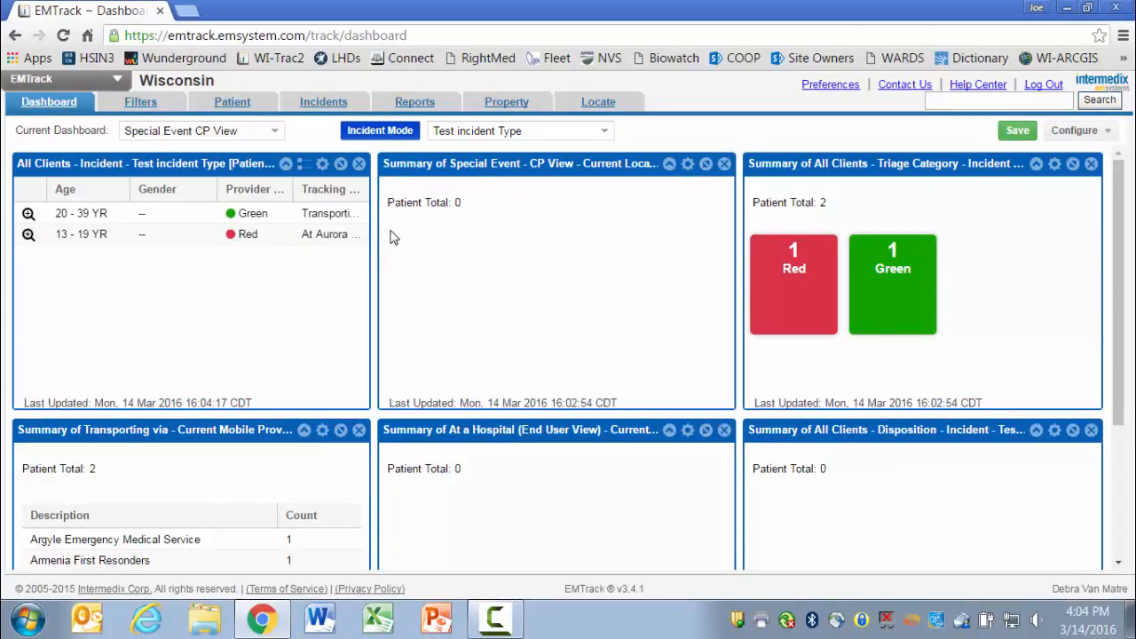
{"action": "scroll", "coordinate": [426, 262], "scroll_direction": "down", "scroll_amount": 3}
{"action": "scroll", "coordinate": [461, 275], "scroll_direction": "up", "scroll_amount": 3}
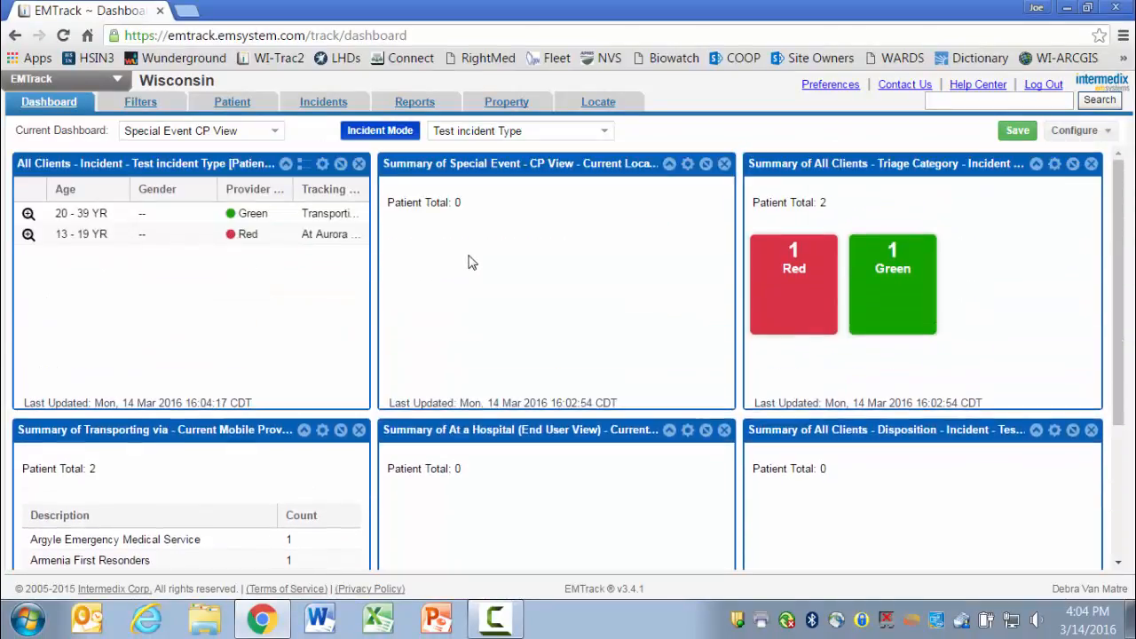
{"action": "left_click", "coordinate": [275, 131]}
{"action": "left_click", "coordinate": [276, 131]}
{"action": "left_click", "coordinate": [277, 131]}
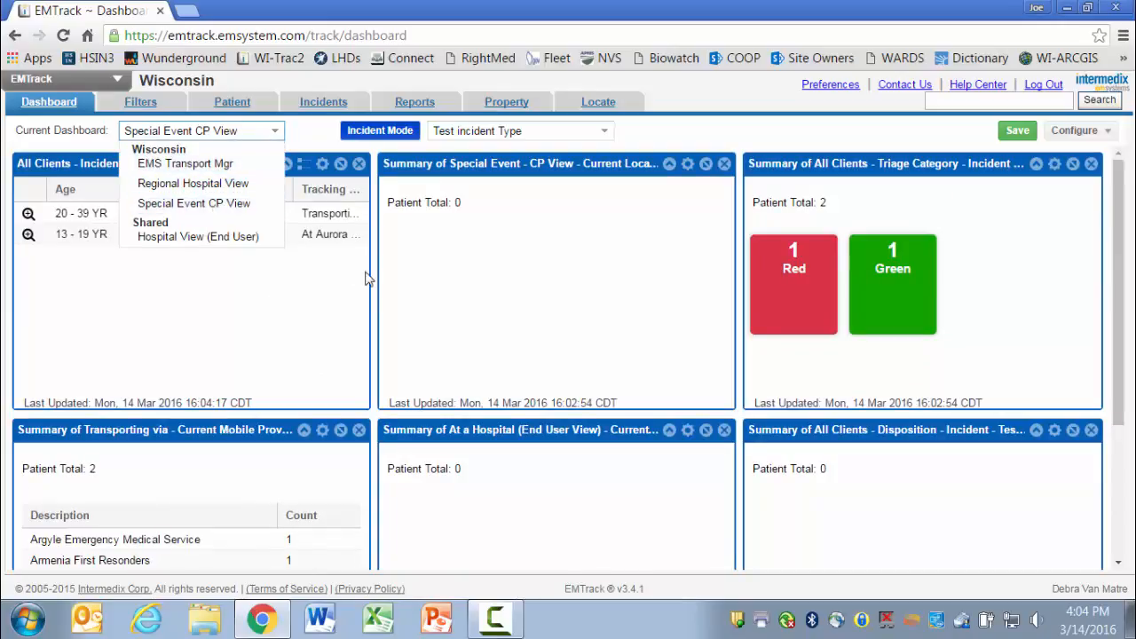
{"action": "left_click", "coordinate": [203, 238]}
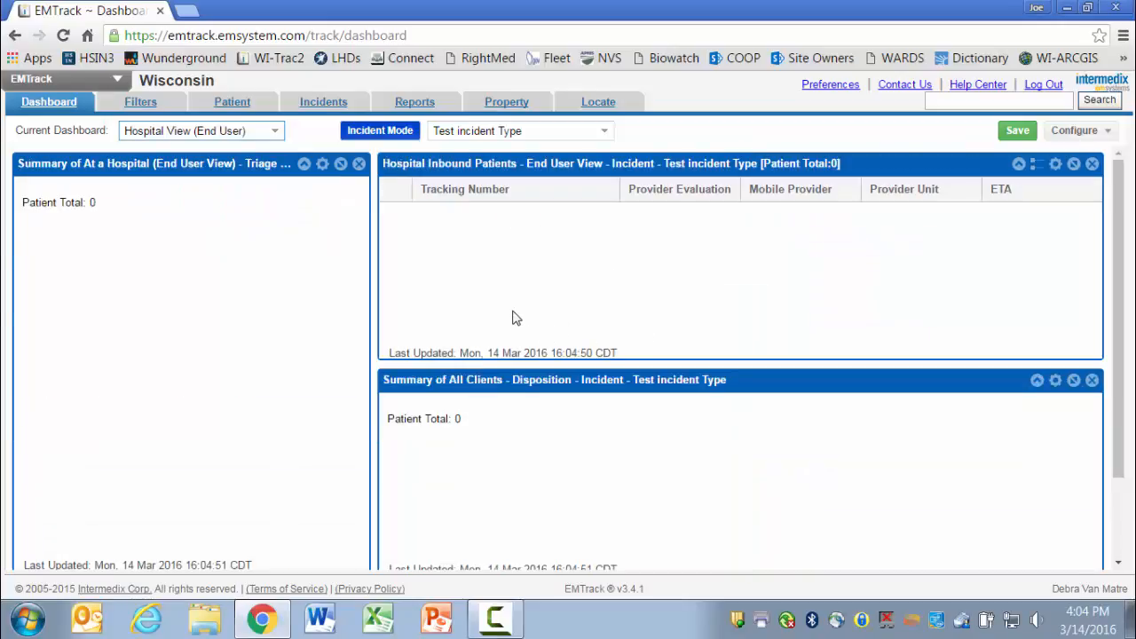
Switch the current dashboard to EMS Transport Mgr and review its regional summaries by destination location and current facility.
{"action": "left_click", "coordinate": [272, 132]}
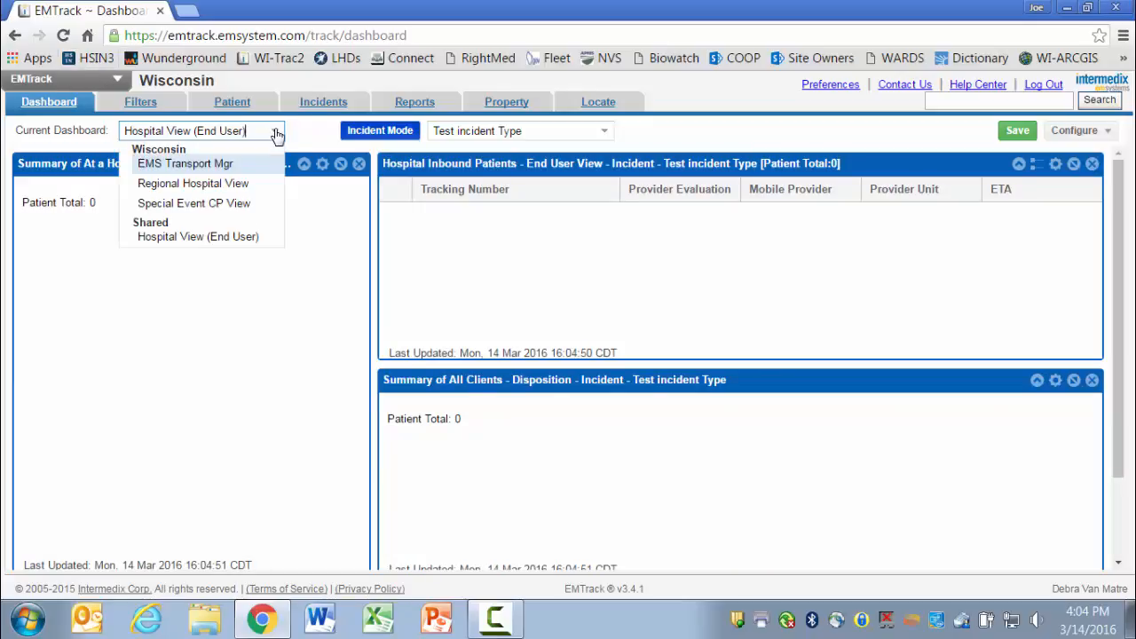
{"action": "left_click", "coordinate": [189, 167]}
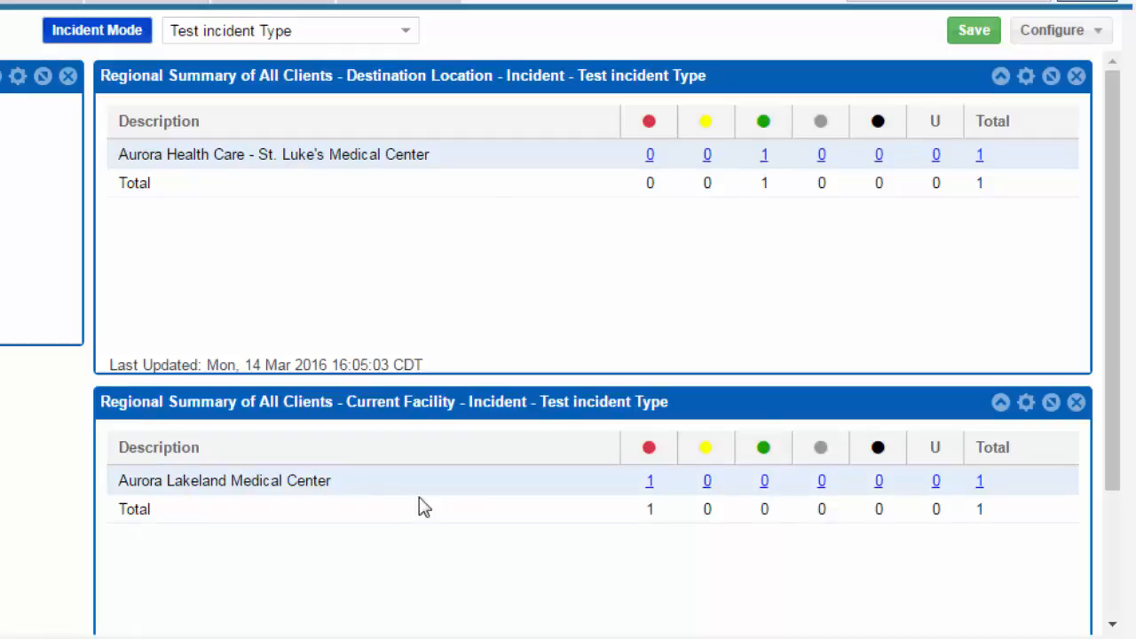
{"action": "scroll", "coordinate": [495, 548], "scroll_direction": "down", "scroll_amount": 1}
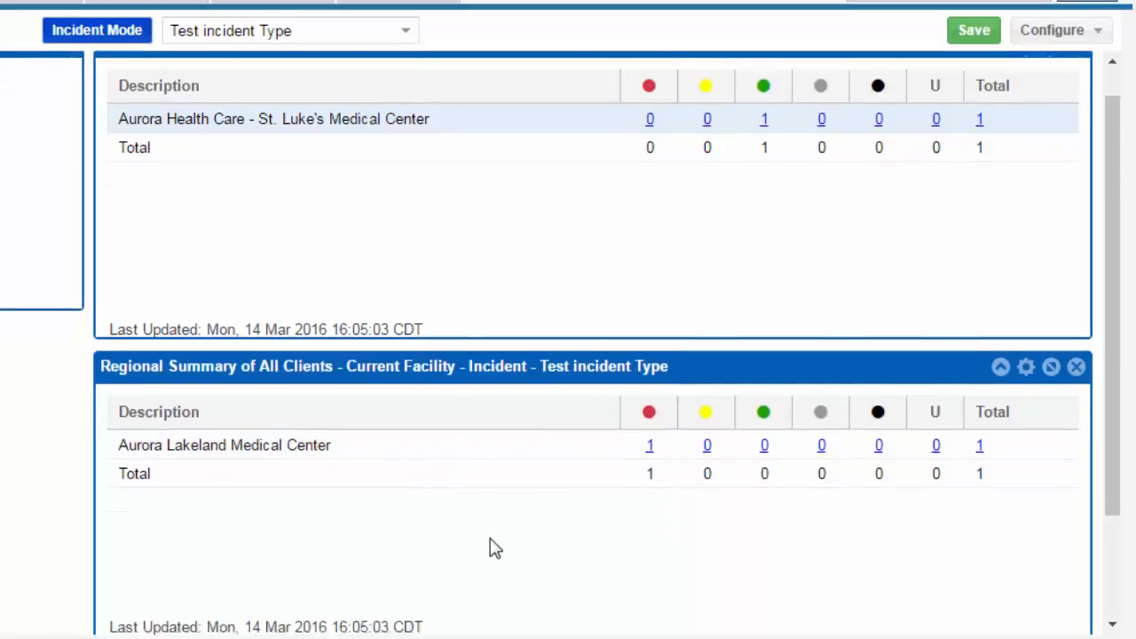
{"action": "scroll", "coordinate": [494, 547], "scroll_direction": "down", "scroll_amount": 3}
{"action": "scroll", "coordinate": [447, 535], "scroll_direction": "up", "scroll_amount": 4}
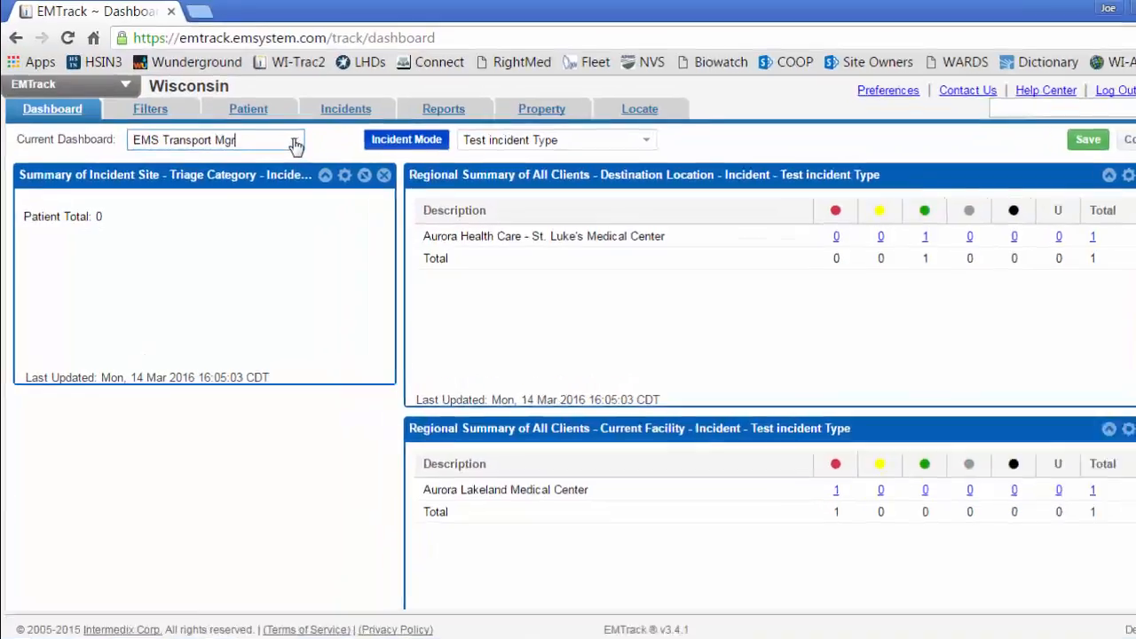
Review the list of available dashboards and look over the whole EMS Transport Mgr view, keeping it selected.
{"action": "left_click", "coordinate": [277, 135]}
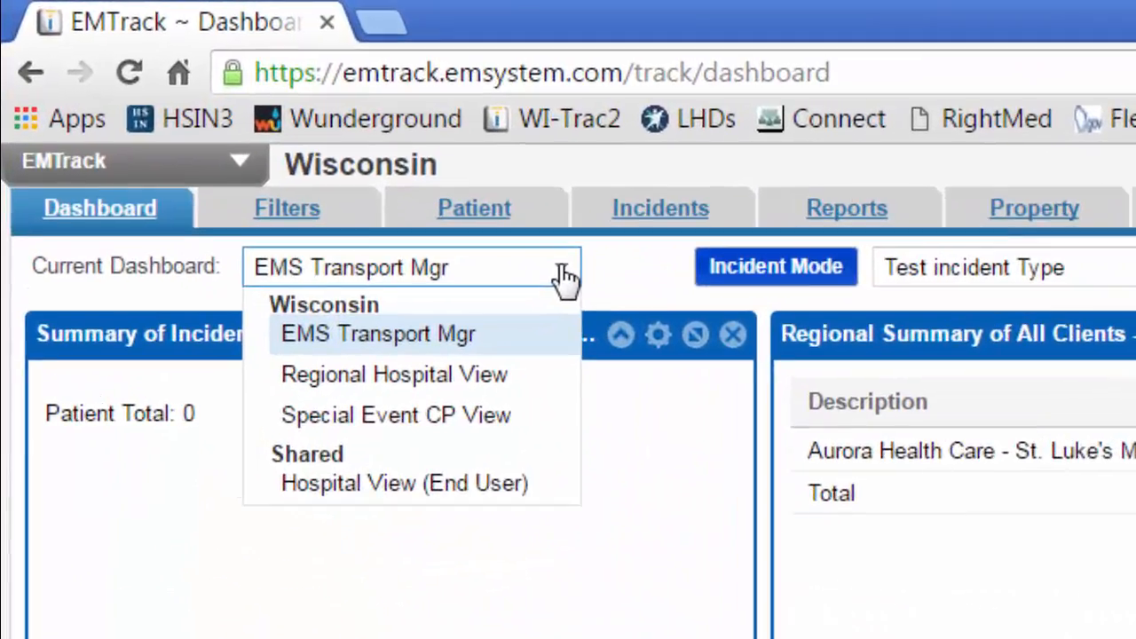
{"action": "left_click", "coordinate": [565, 278]}
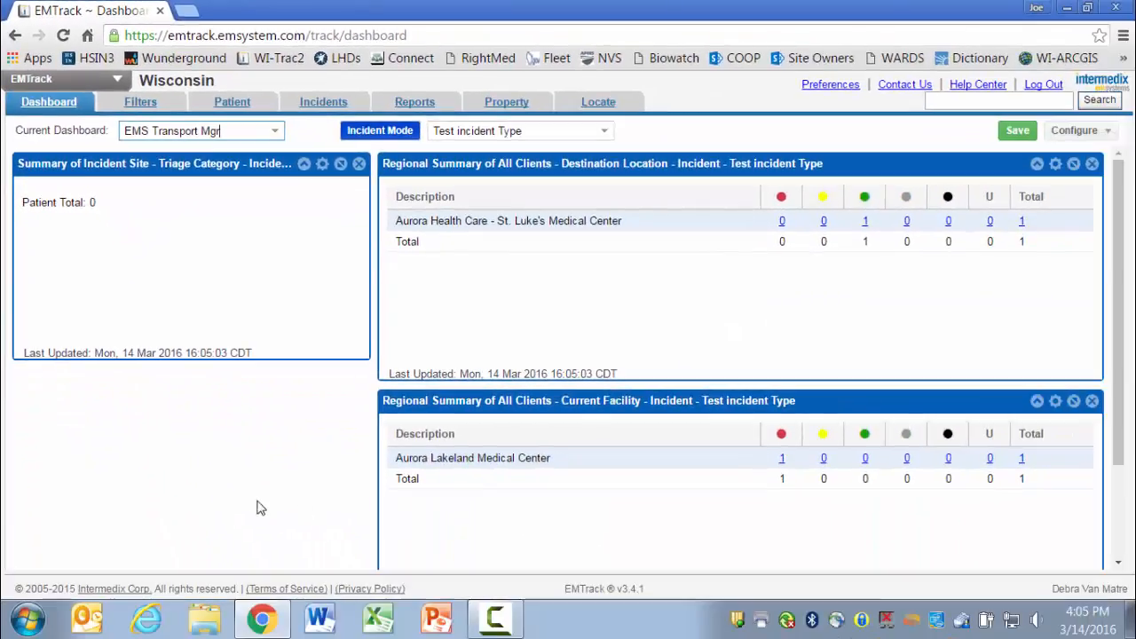
{"action": "scroll", "coordinate": [259, 489], "scroll_direction": "down", "scroll_amount": 3}
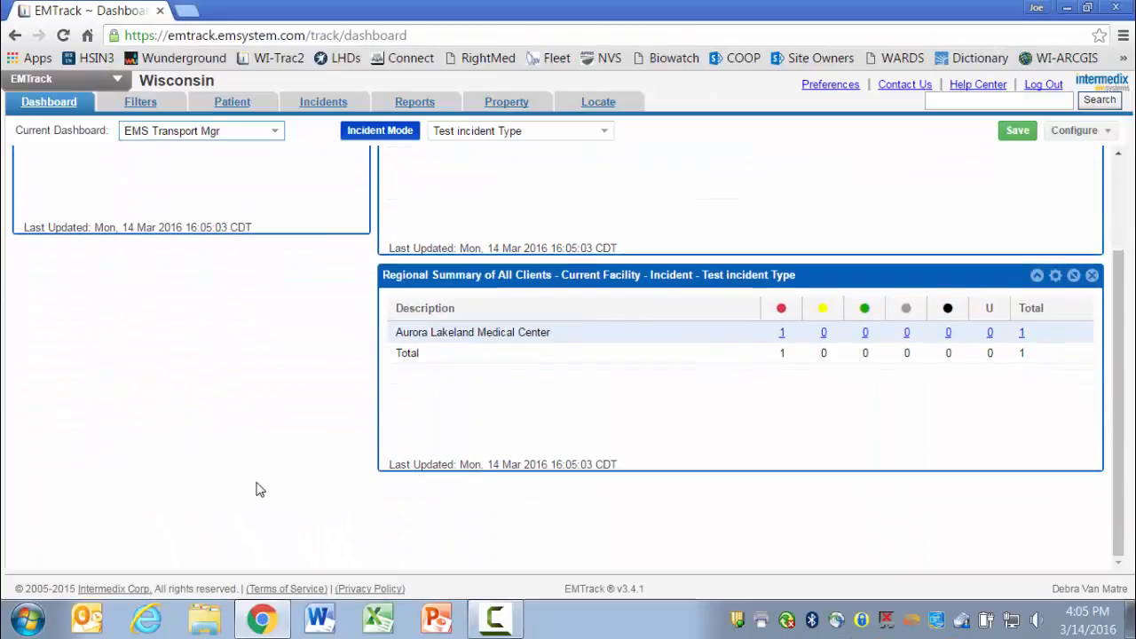
{"action": "scroll", "coordinate": [274, 484], "scroll_direction": "up", "scroll_amount": 3}
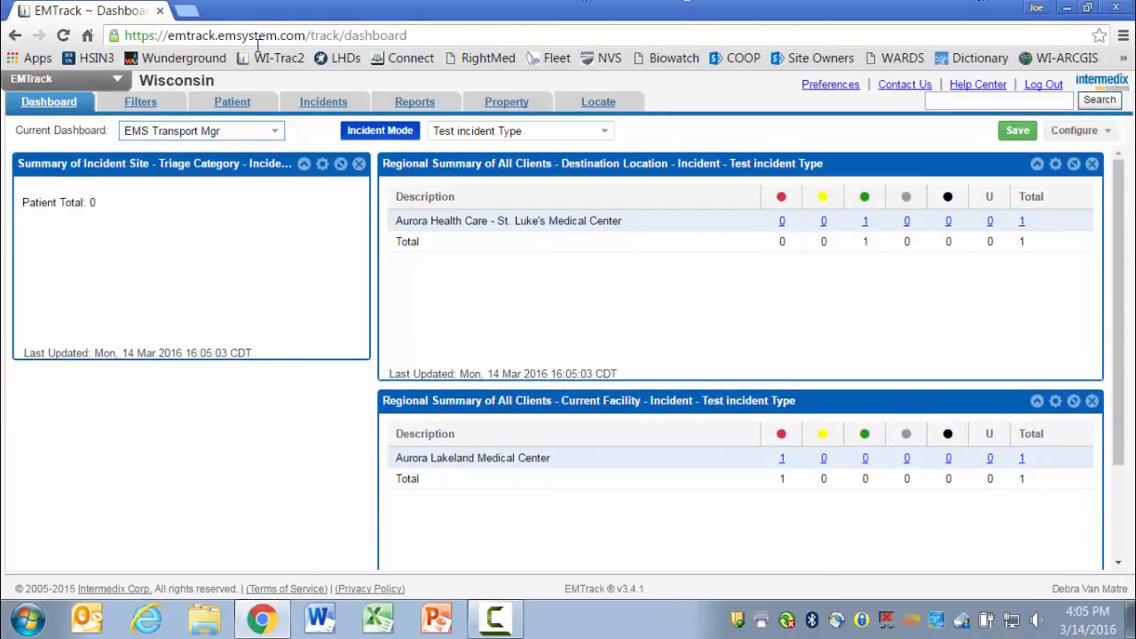